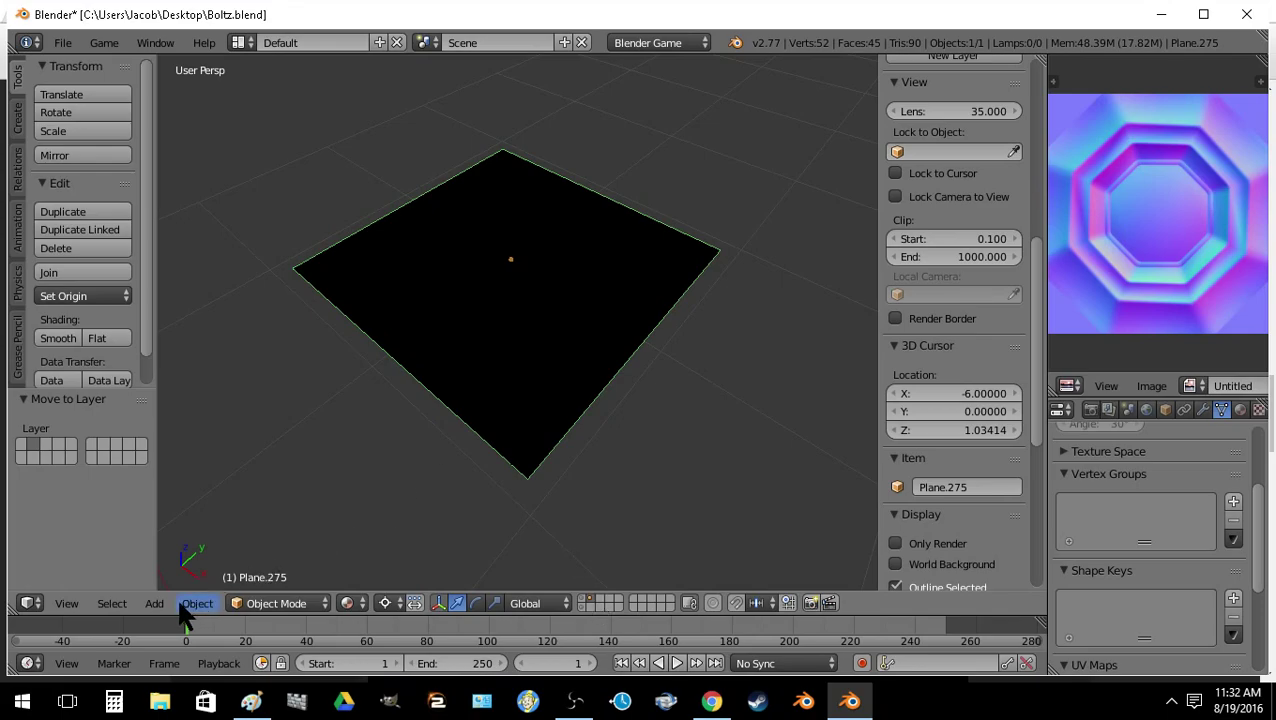
Step: Switch the render engine to Cycles Render and widen the image and properties areas beside the 3D view
click(655, 42)
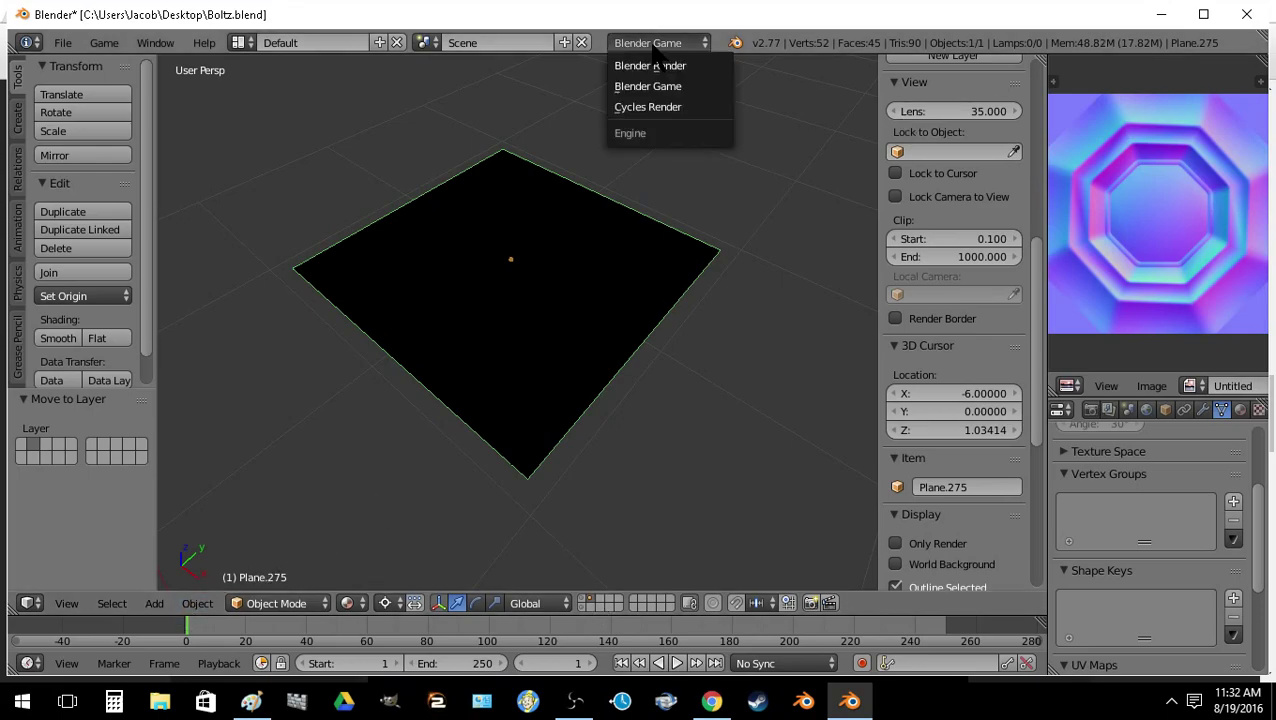
click(660, 108)
drag(1046, 290, 800, 287)
key(n)
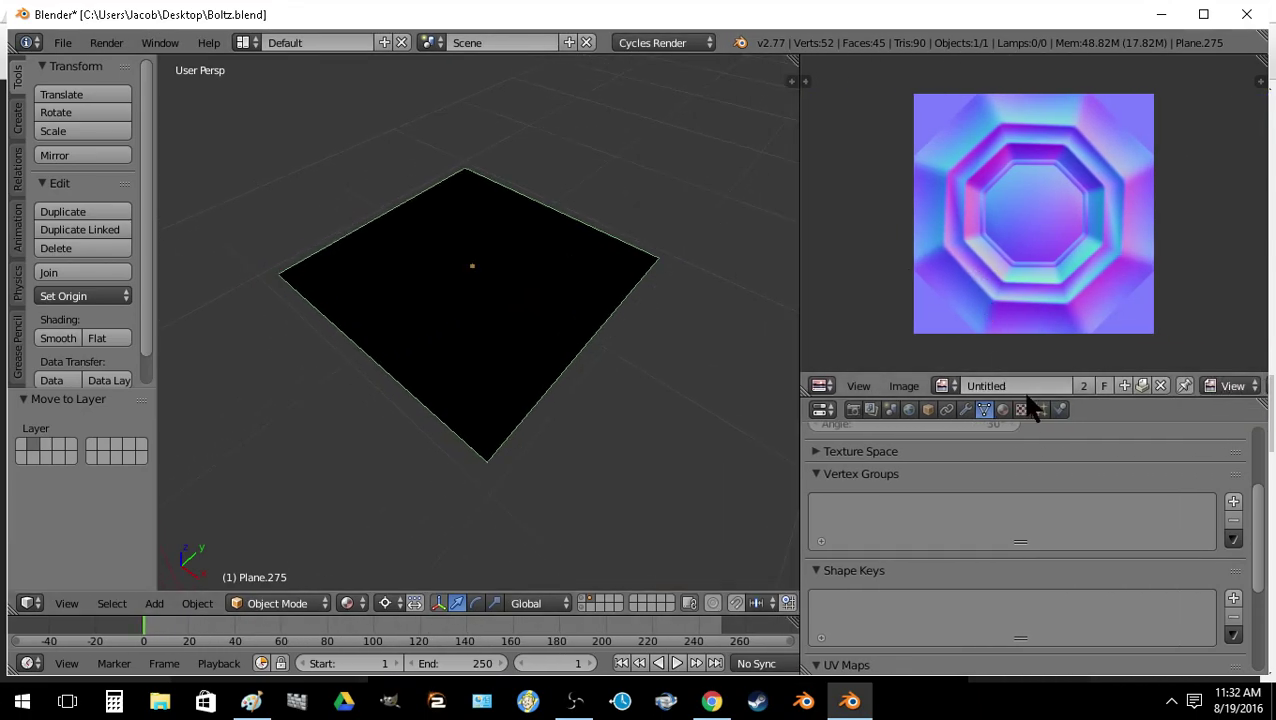
Step: Create a new material in the plane's empty material slot
click(1003, 410)
click(1075, 534)
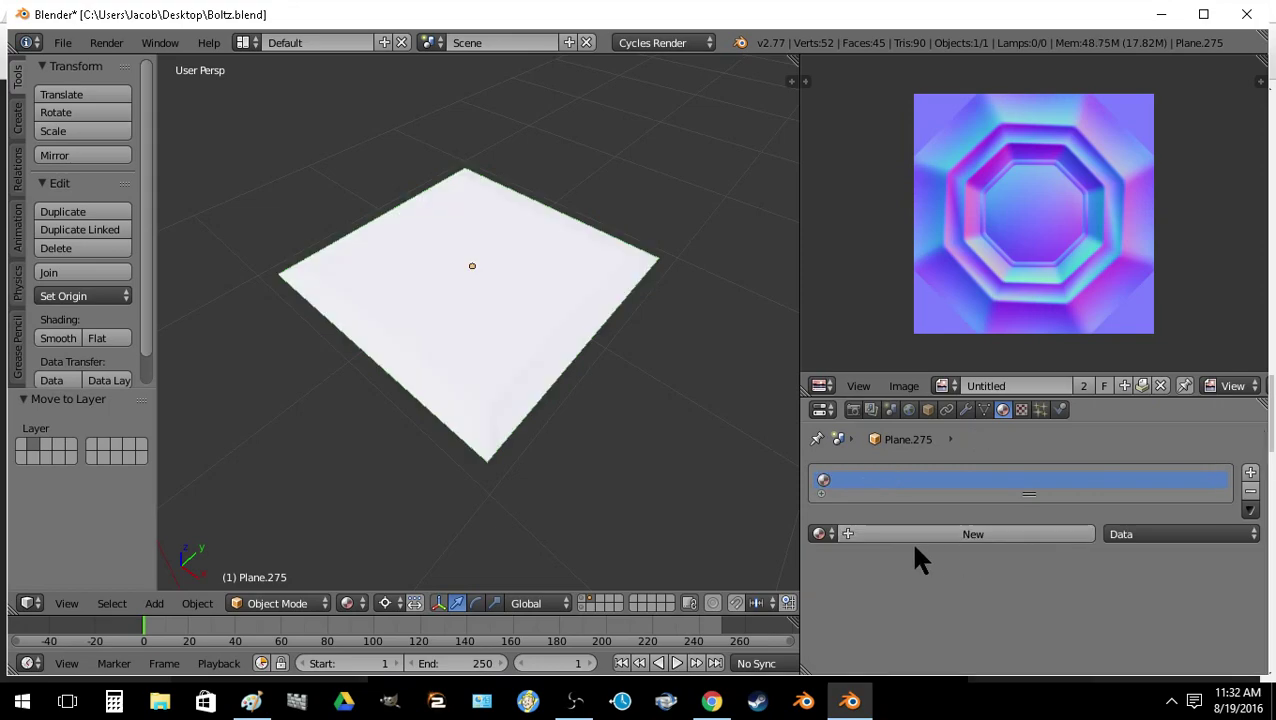
click(880, 535)
scroll(940, 585, down, 2)
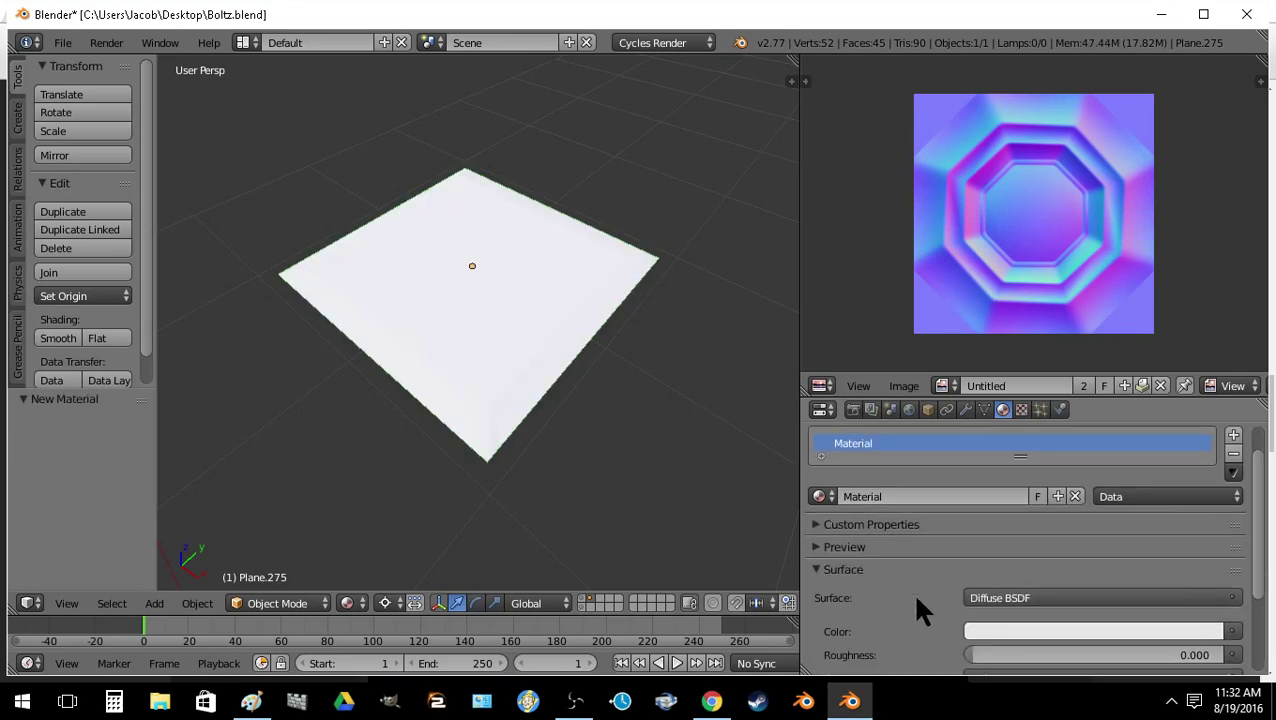
Step: Replace the timeline with a Node Editor and enlarge it to give the material's nodes more room
click(29, 663)
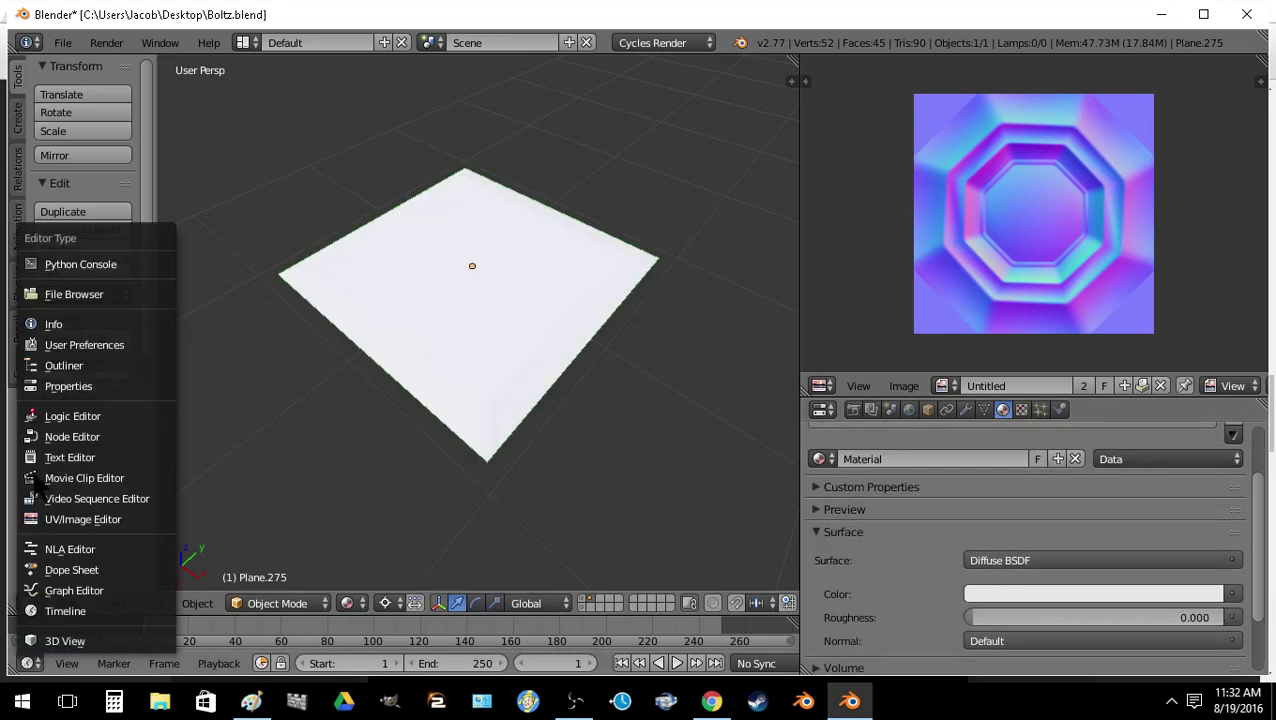
click(55, 418)
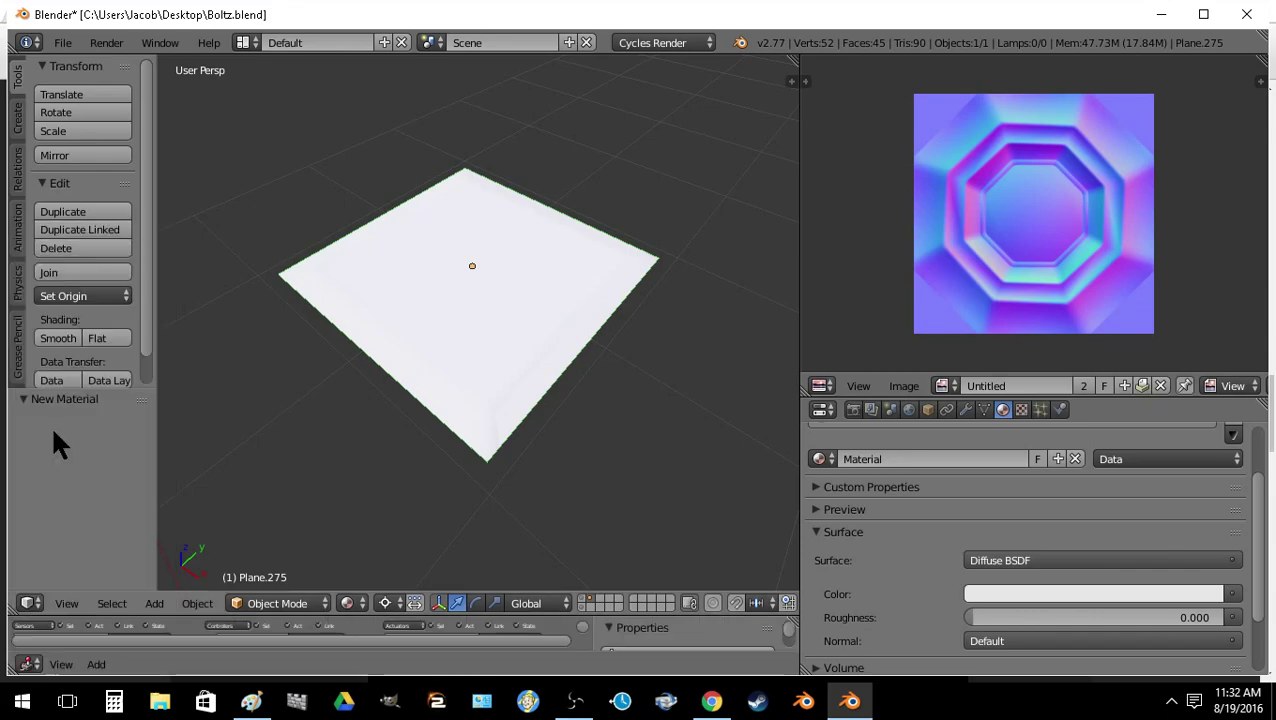
click(29, 663)
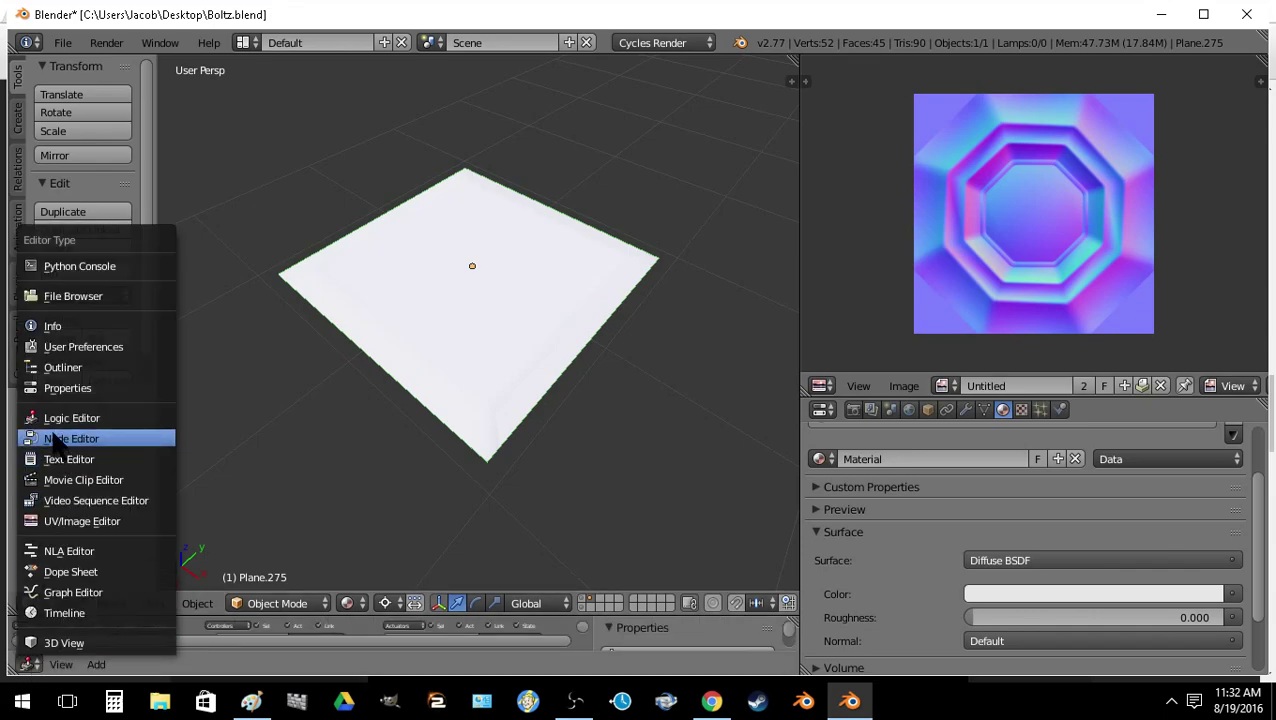
click(55, 438)
drag(291, 625, 268, 339)
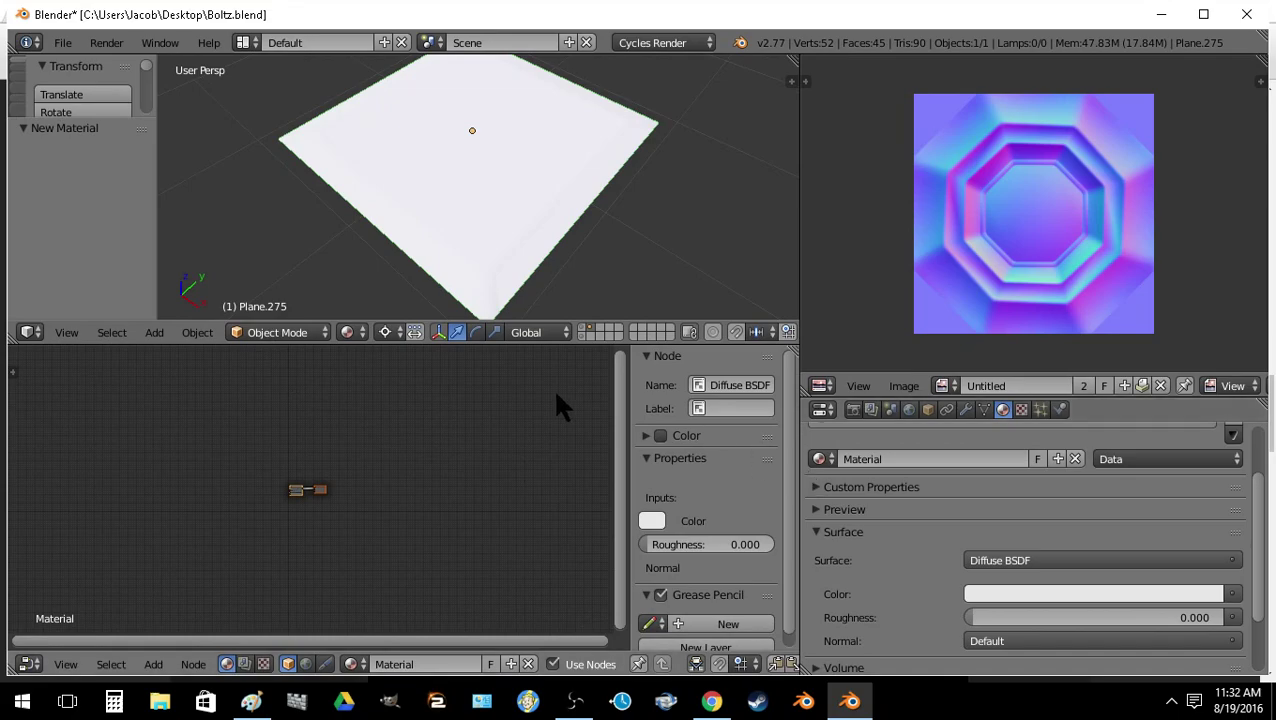
drag(632, 426, 755, 501)
scroll(430, 525, up, 6)
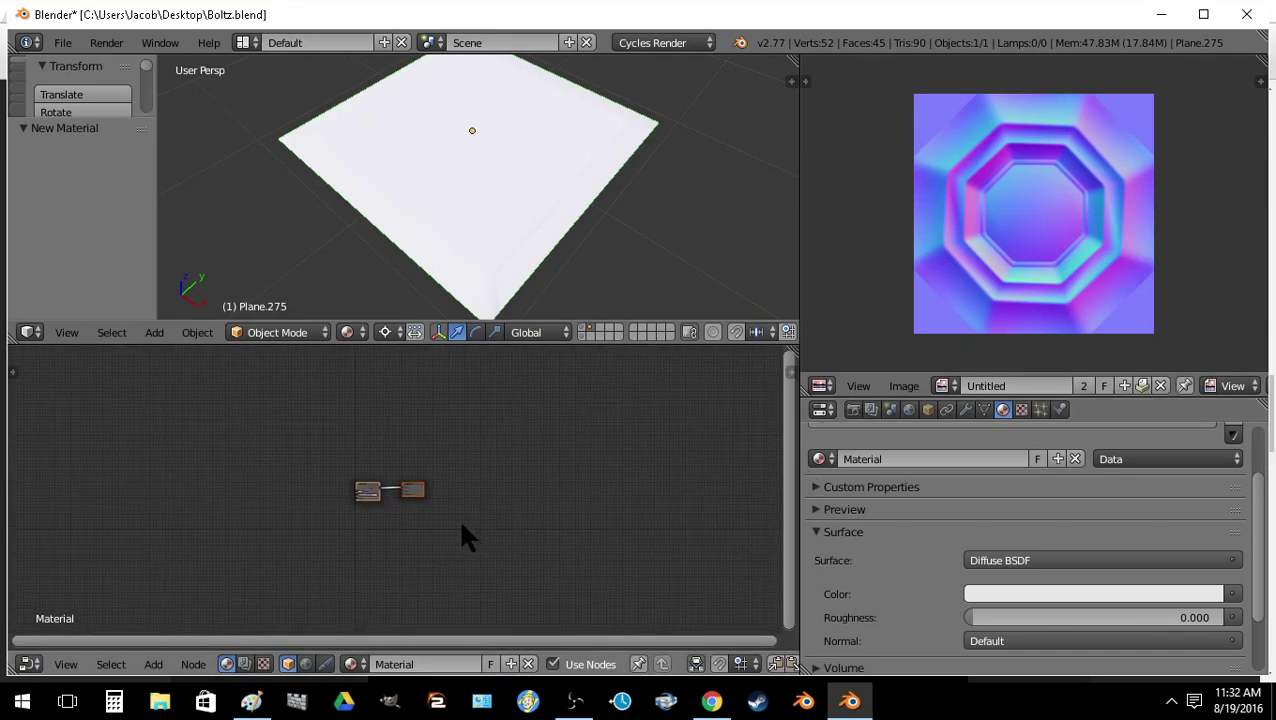
scroll(360, 495, up, 1)
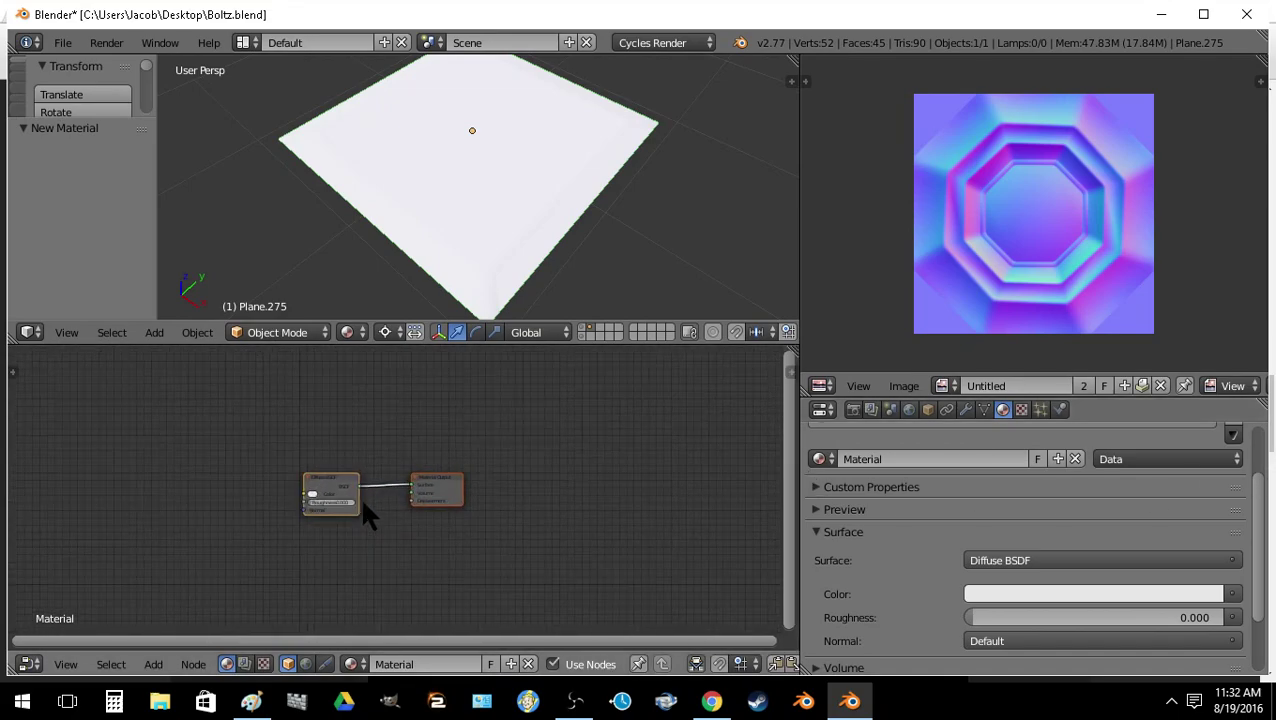
Step: Spread the Diffuse BSDF and Material Output nodes apart and add an Emission shader below the Diffuse BSDF
drag(340, 505, 286, 516)
drag(451, 480, 501, 463)
click(153, 664)
mouse_move(187, 595)
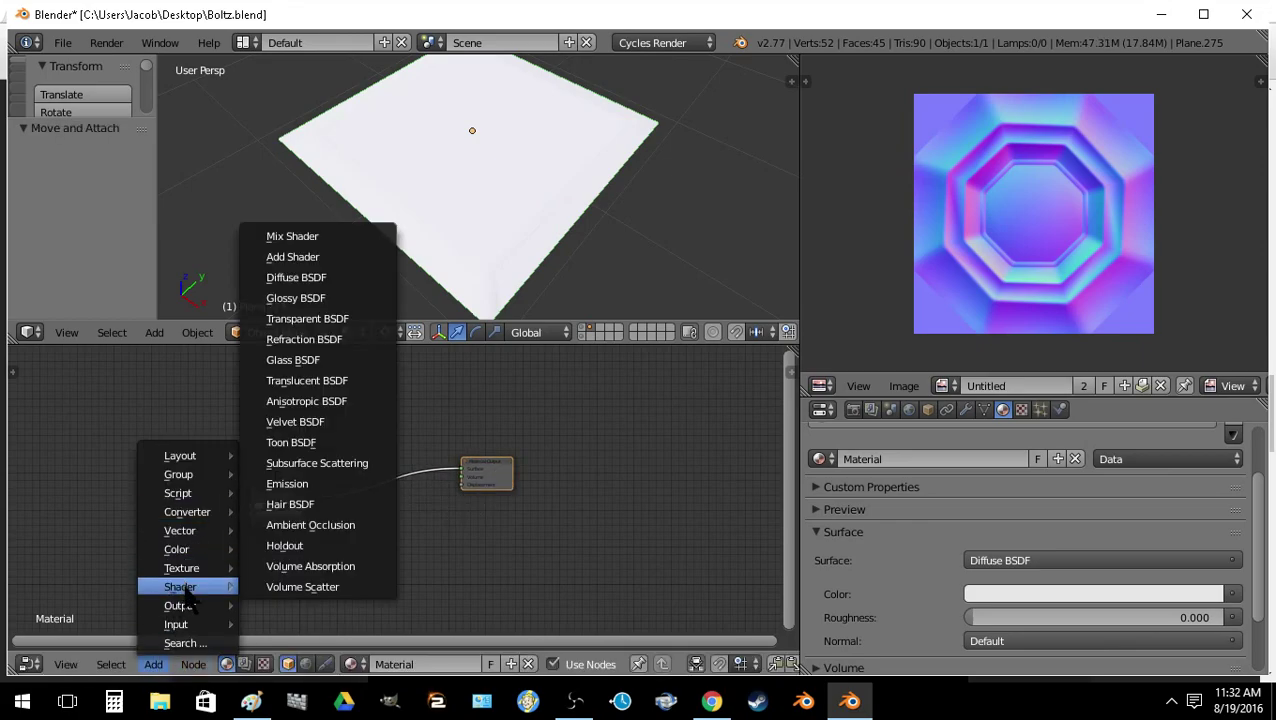
click(300, 483)
click(250, 553)
drag(300, 552, 340, 560)
Step: Insert a Mix Shader on the link between the Diffuse BSDF and the Material Output
click(153, 664)
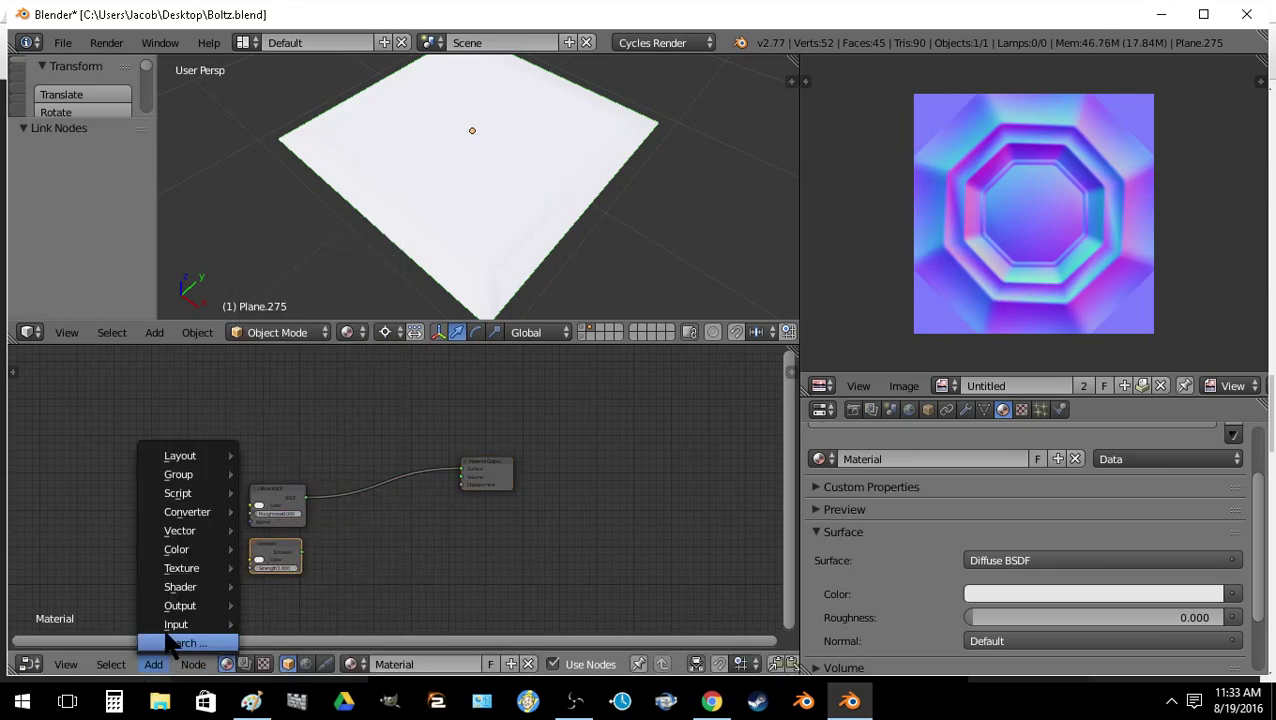
mouse_move(190, 587)
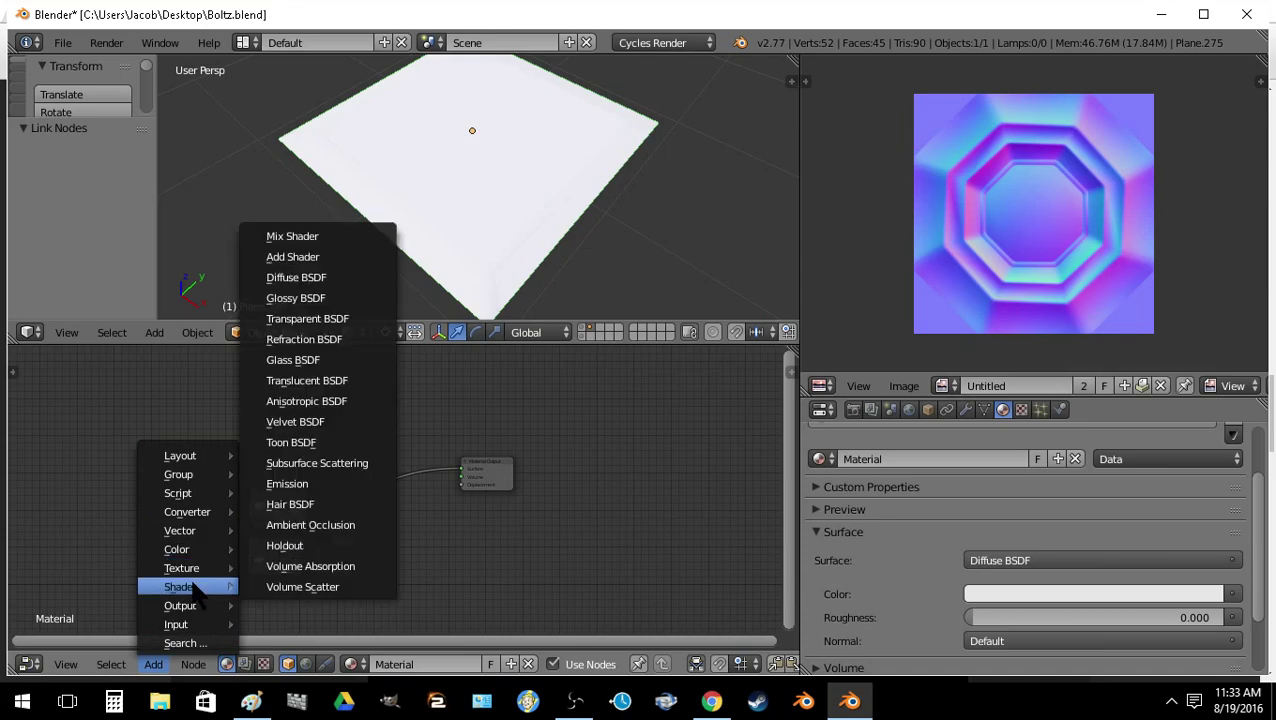
click(285, 236)
click(383, 468)
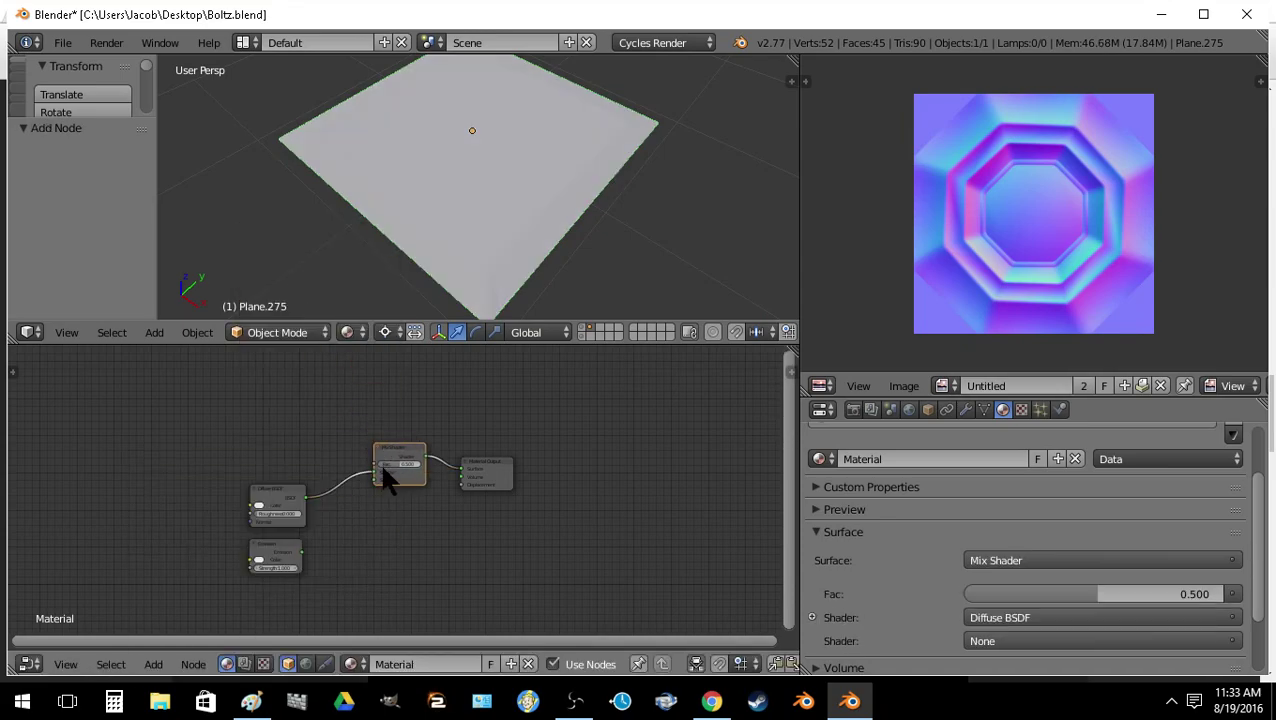
Step: Connect the Emission shader to the Mix Shader's first input above the Diffuse BSDF, and set the Diffuse color to black
drag(371, 472, 298, 548)
drag(298, 548, 293, 468)
drag(290, 552, 292, 458)
click(260, 502)
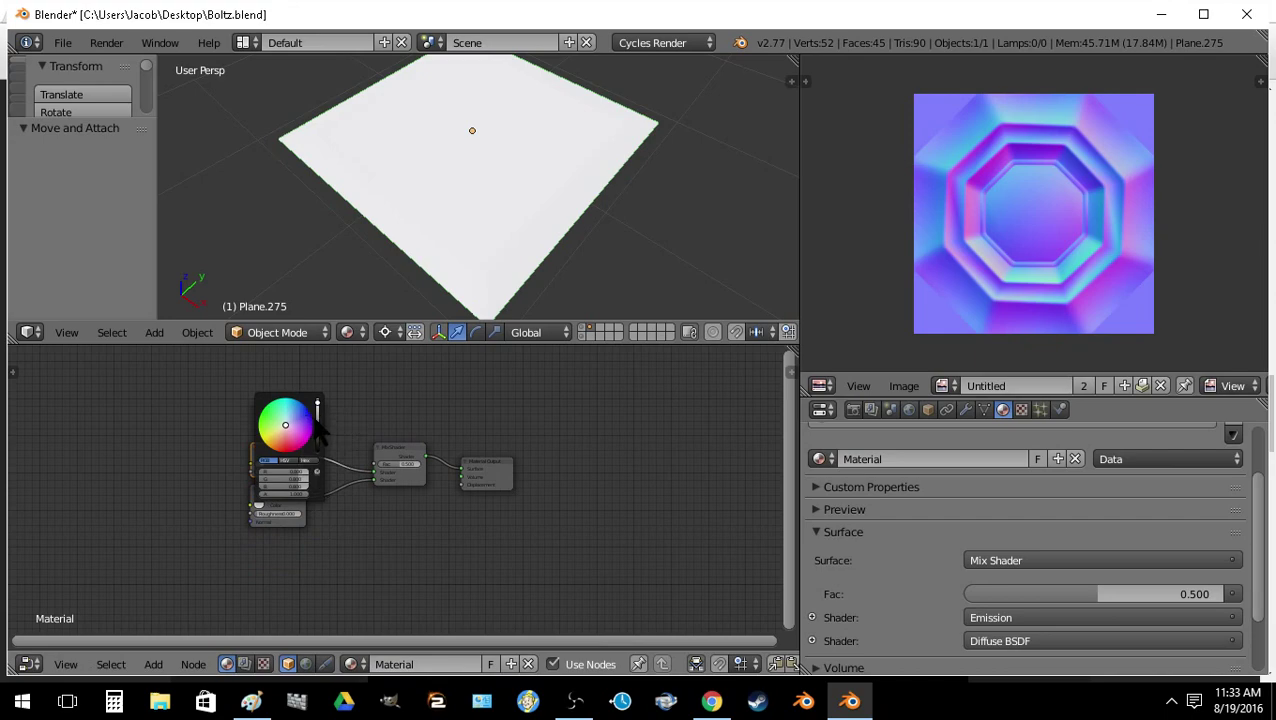
drag(317, 444, 317, 452)
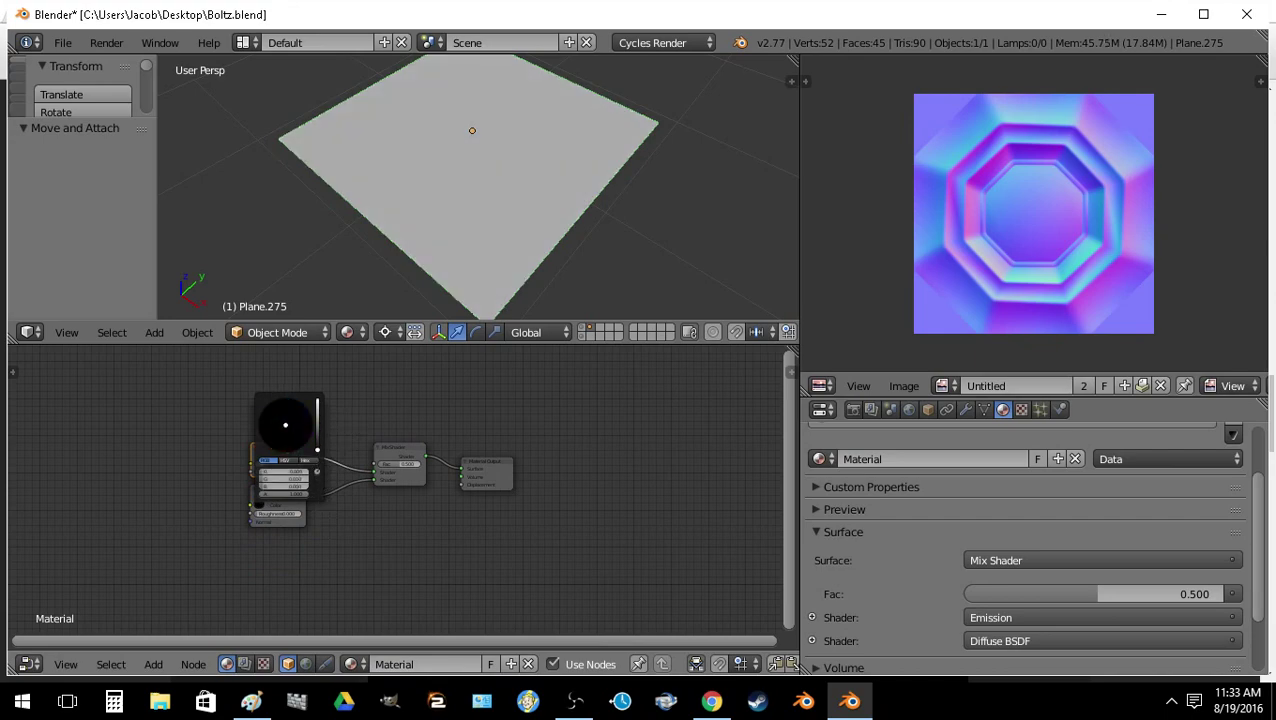
Step: Add a ColorRamp node and link its Color output to the Mix Shader's Fac input
middle_drag(285, 576, 407, 613)
click(152, 664)
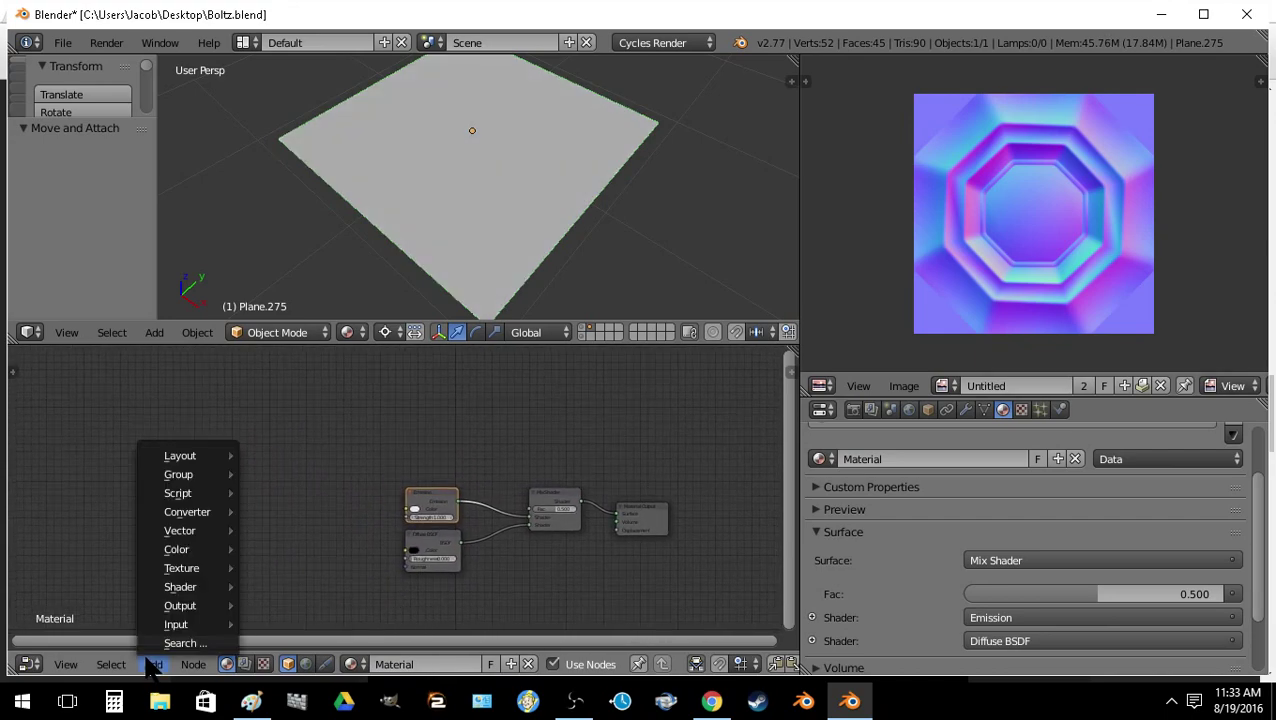
mouse_move(187, 512)
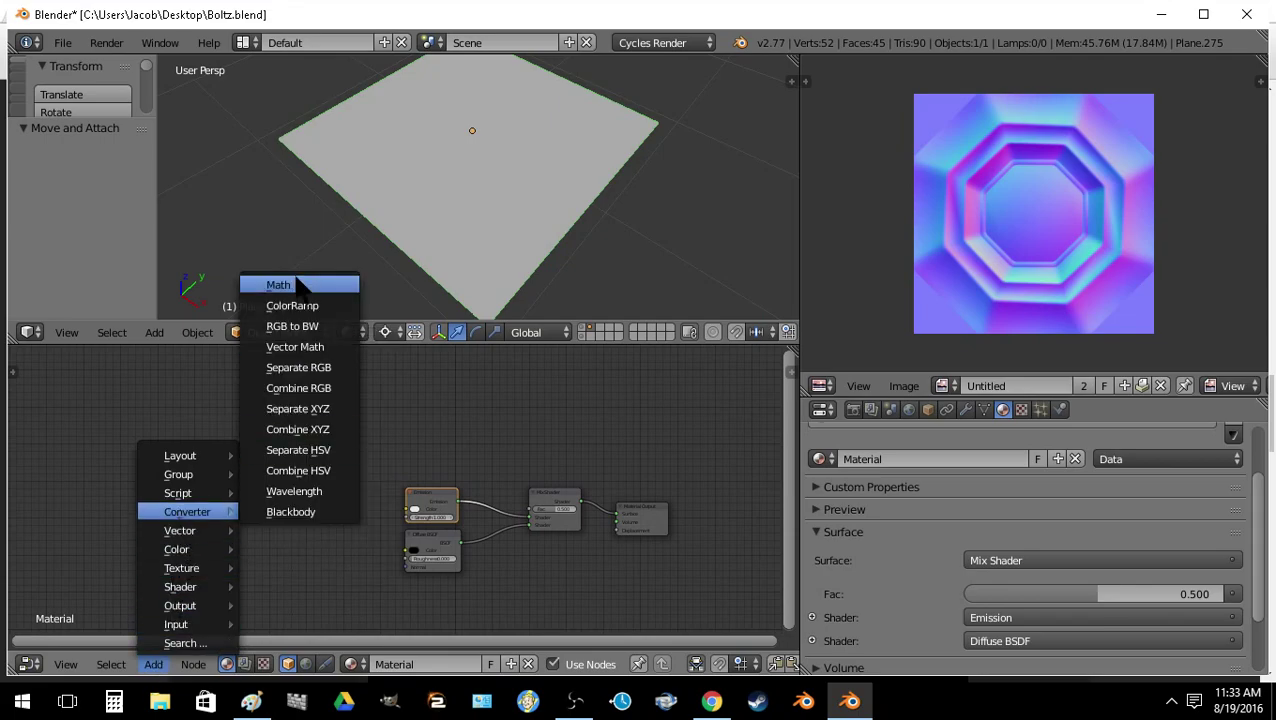
click(292, 305)
click(286, 396)
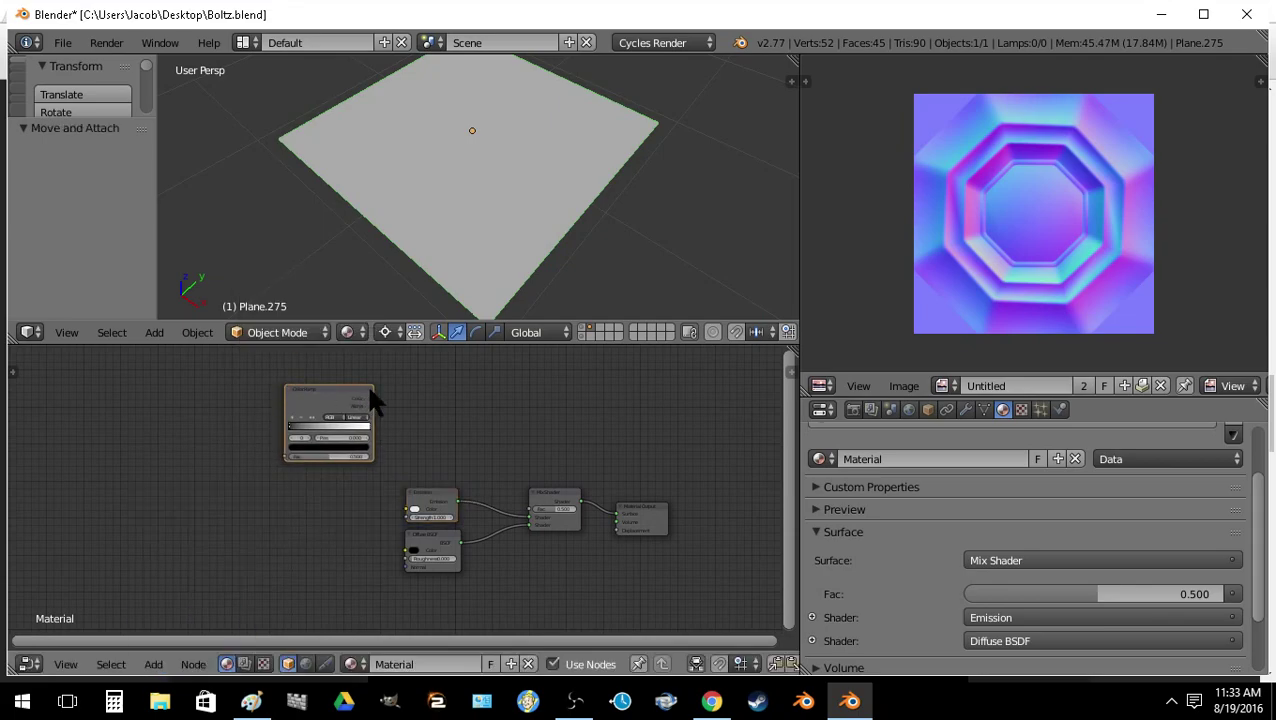
drag(374, 397, 531, 509)
middle_drag(156, 458, 315, 472)
Step: Add a Subdivision Surface modifier to the plane, set to Simple with 3 view subdivisions
click(153, 664)
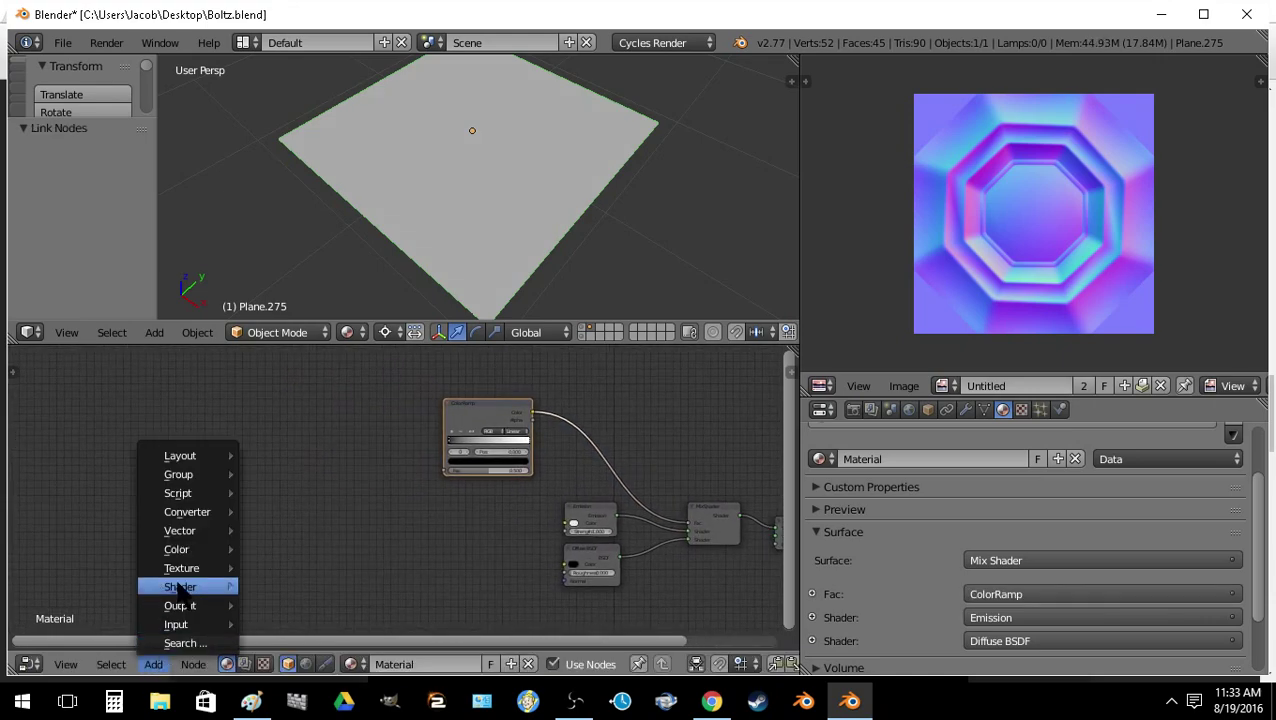
click(966, 410)
click(954, 472)
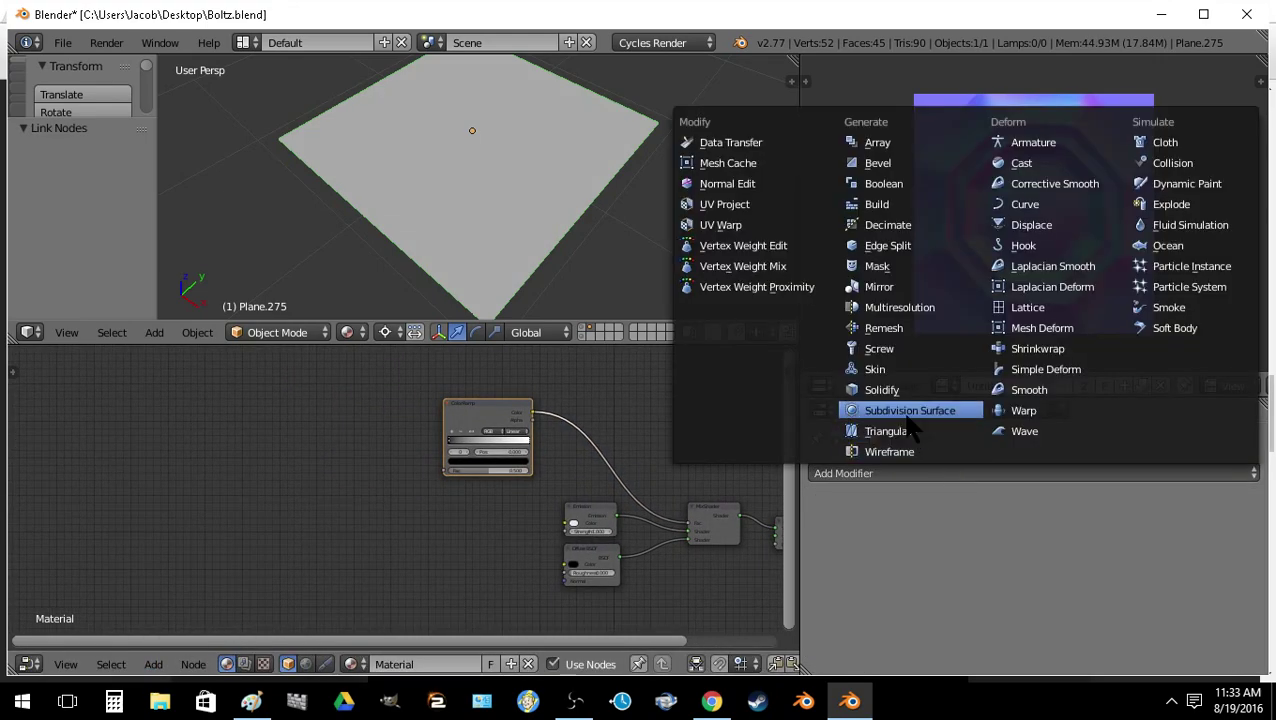
click(925, 490)
click(1100, 562)
click(1019, 602)
click(1019, 602)
Step: Add a Geometry node and link its Pointiness output to the ColorRamp's Fac input
click(153, 664)
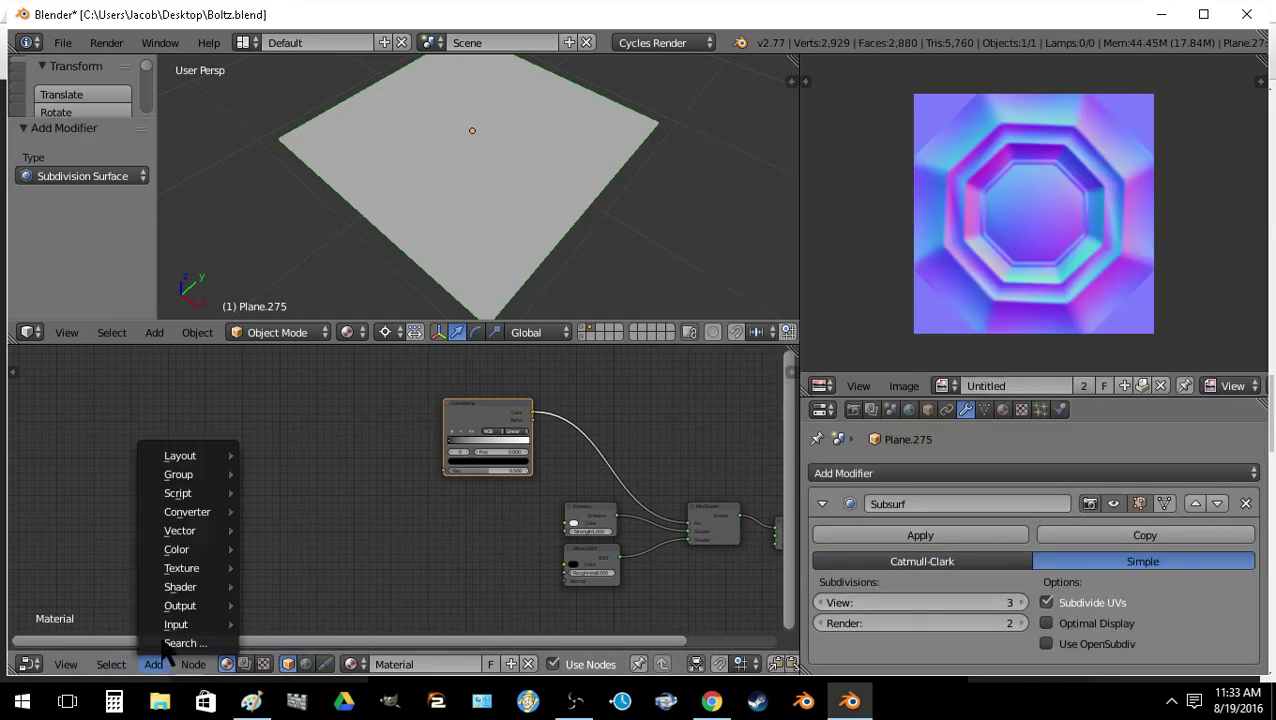
mouse_move(186, 624)
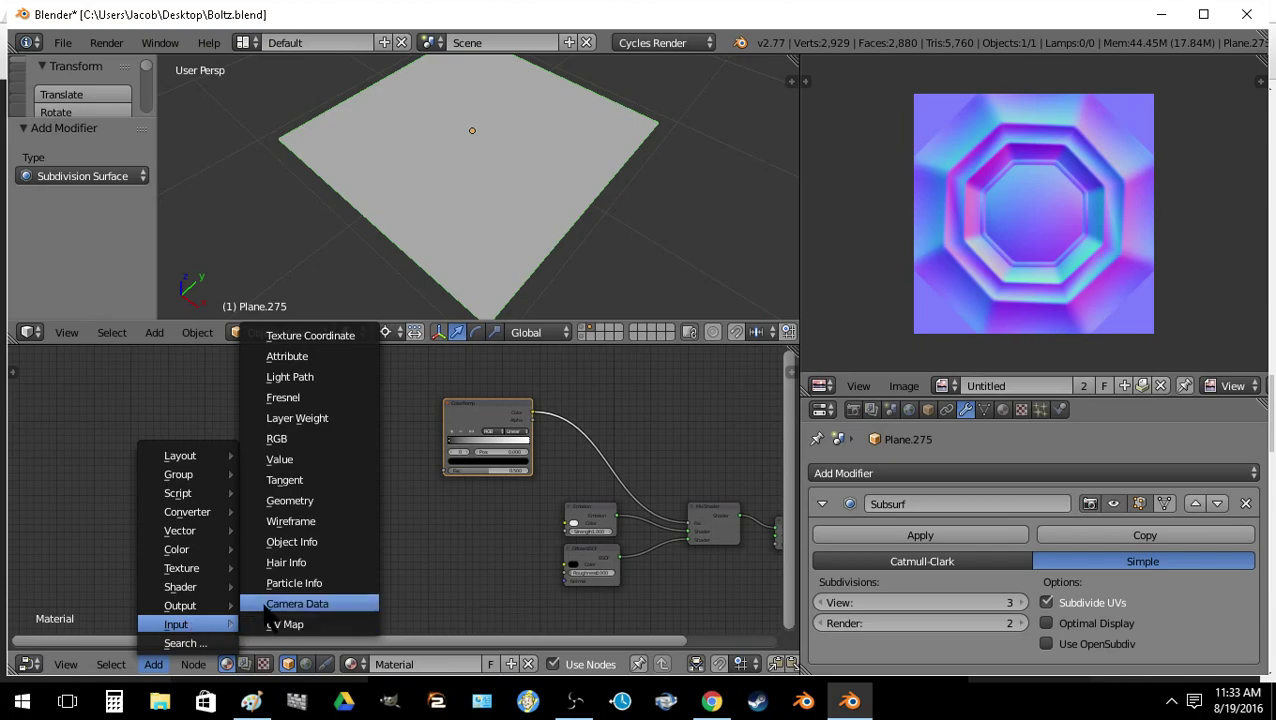
click(290, 500)
click(284, 515)
drag(270, 521, 443, 468)
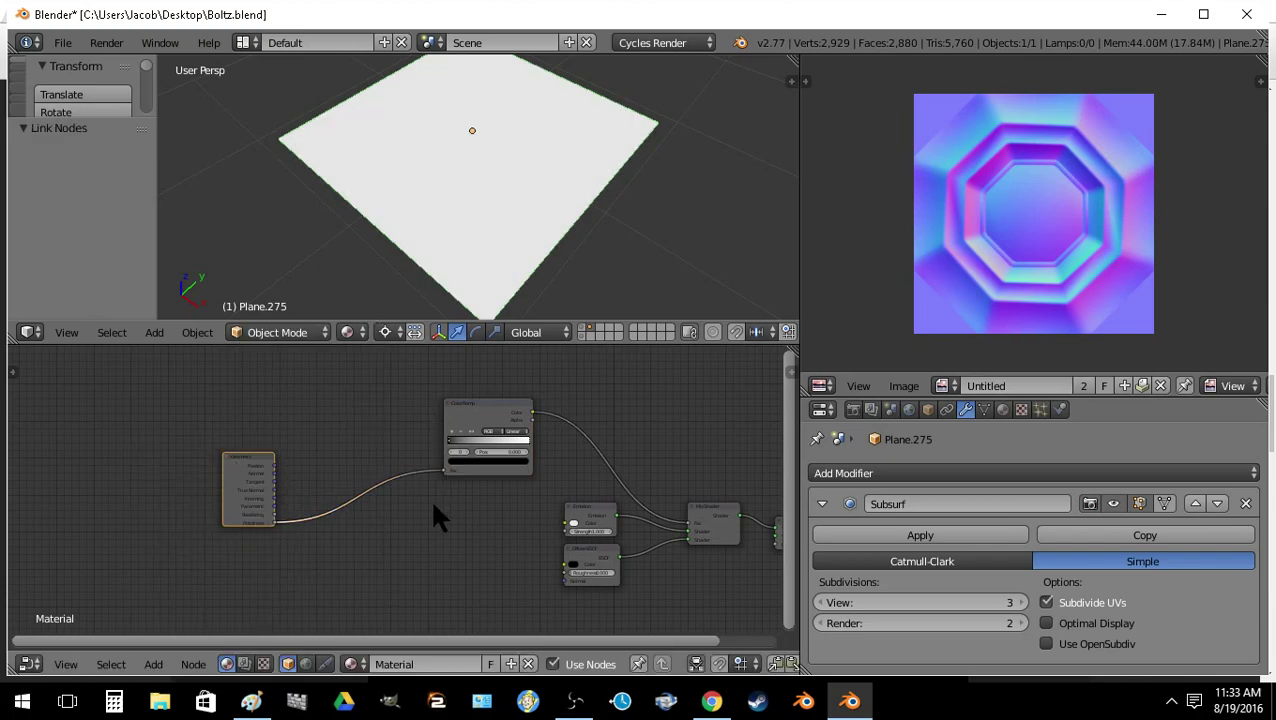
Step: Edit the ColorRamp's stops, placing stop 1 at position 0.500, and flip the ramp
click(469, 430)
click(498, 461)
click(473, 366)
click(450, 440)
click(484, 464)
key(Return)
scroll(519, 460, up, 2)
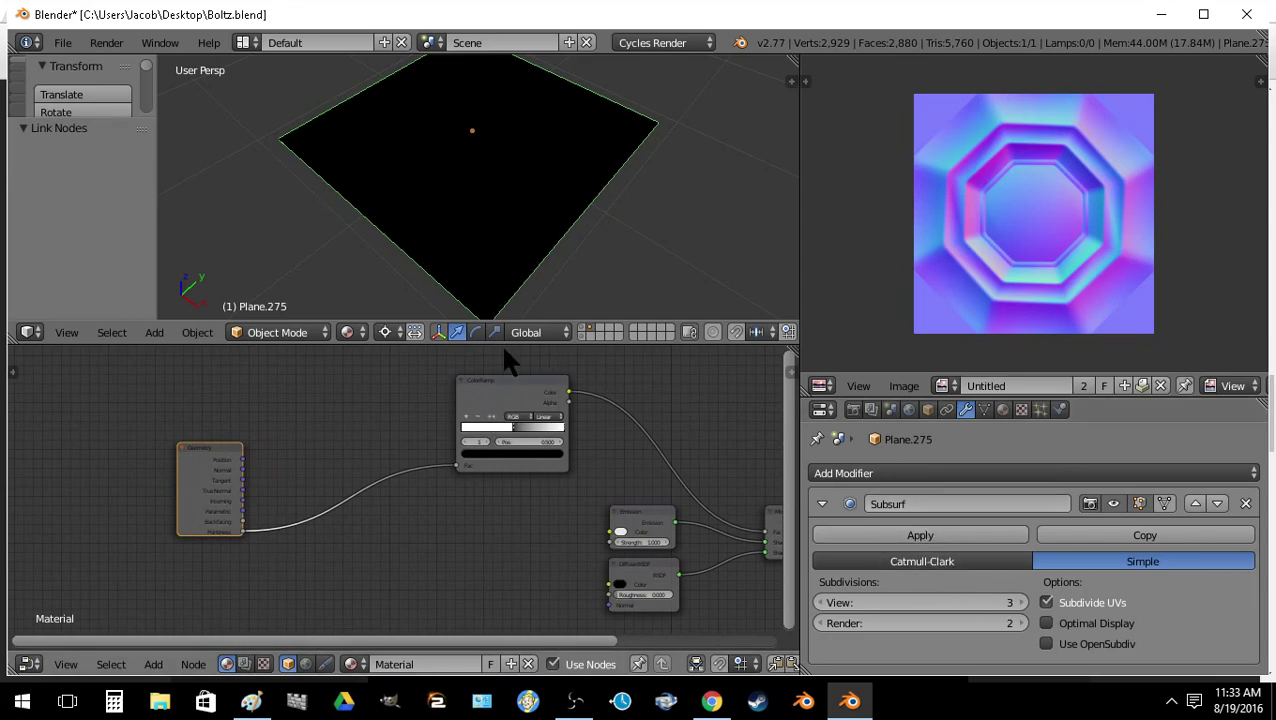
click(491, 417)
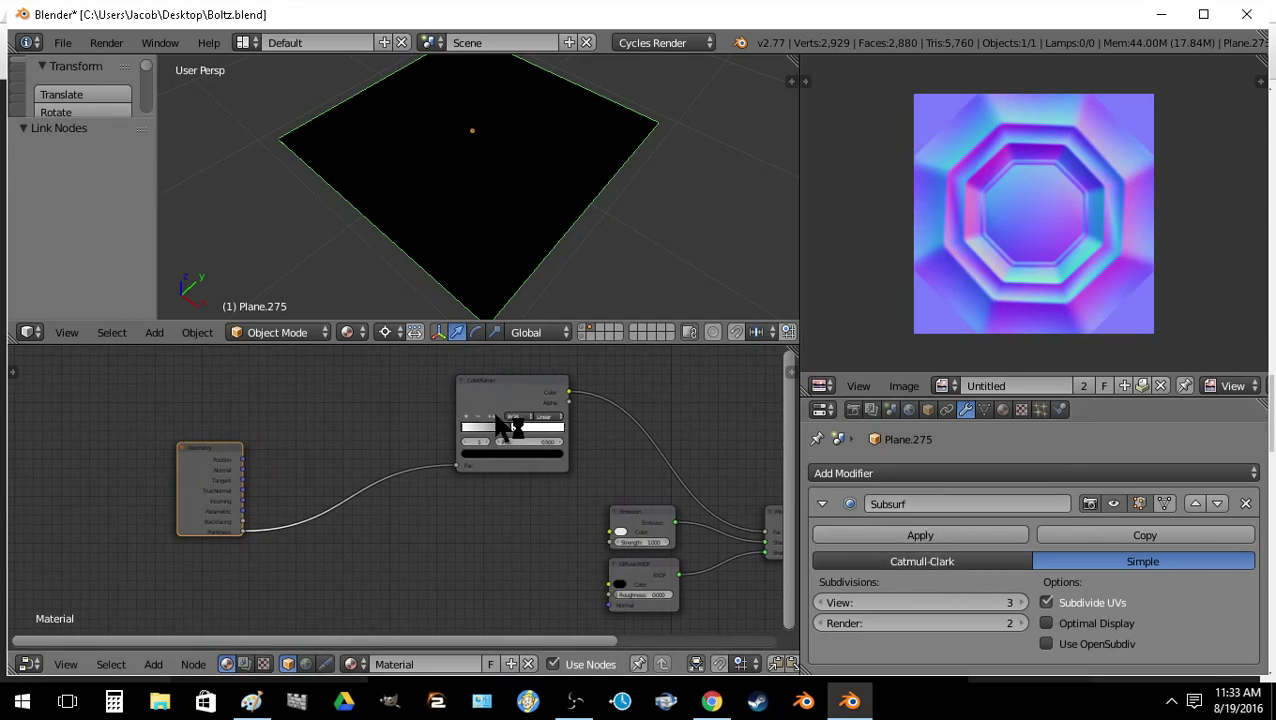
mouse_move(498, 421)
mouse_down()
mouse_move(495, 441)
mouse_move(495, 424)
mouse_move(512, 426)
mouse_up()
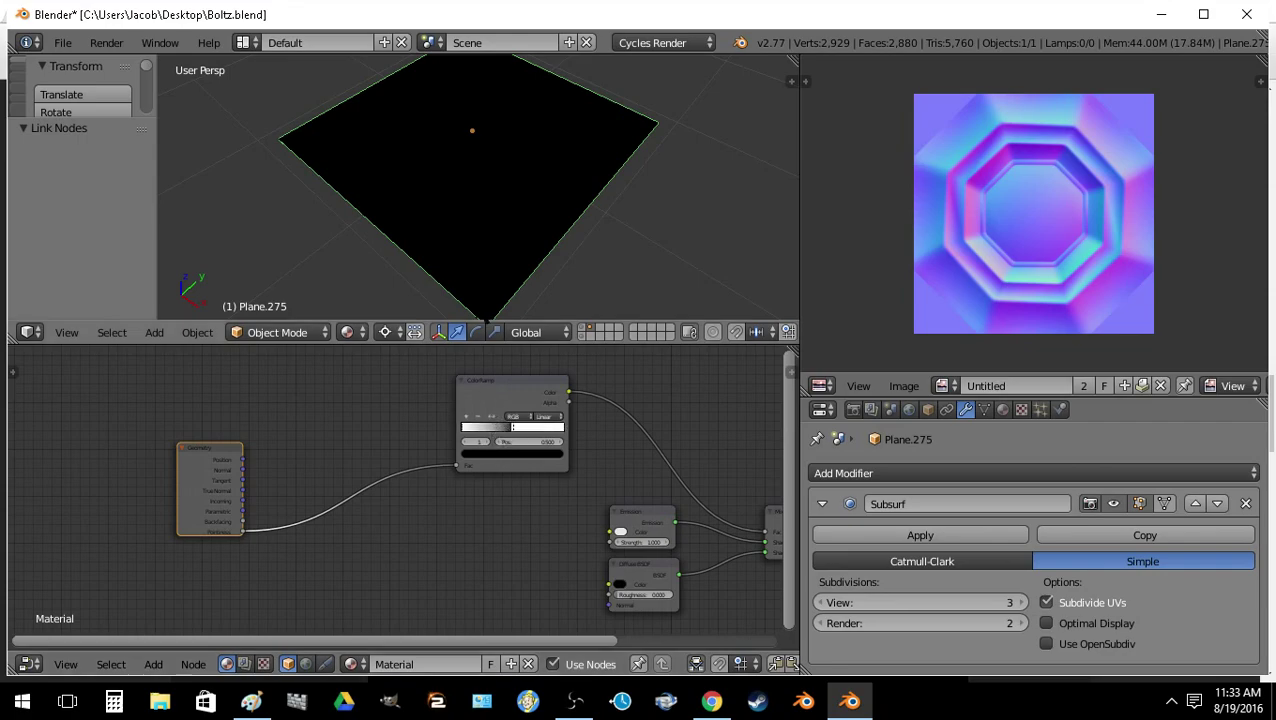
Step: Set the 3D view's shading to Rendered and frame the plane from a closer angle
scroll(478, 251, down, 3)
mouse_move(330, 290)
middle_down()
mouse_move(390, 245)
mouse_move(405, 318)
middle_up()
click(349, 332)
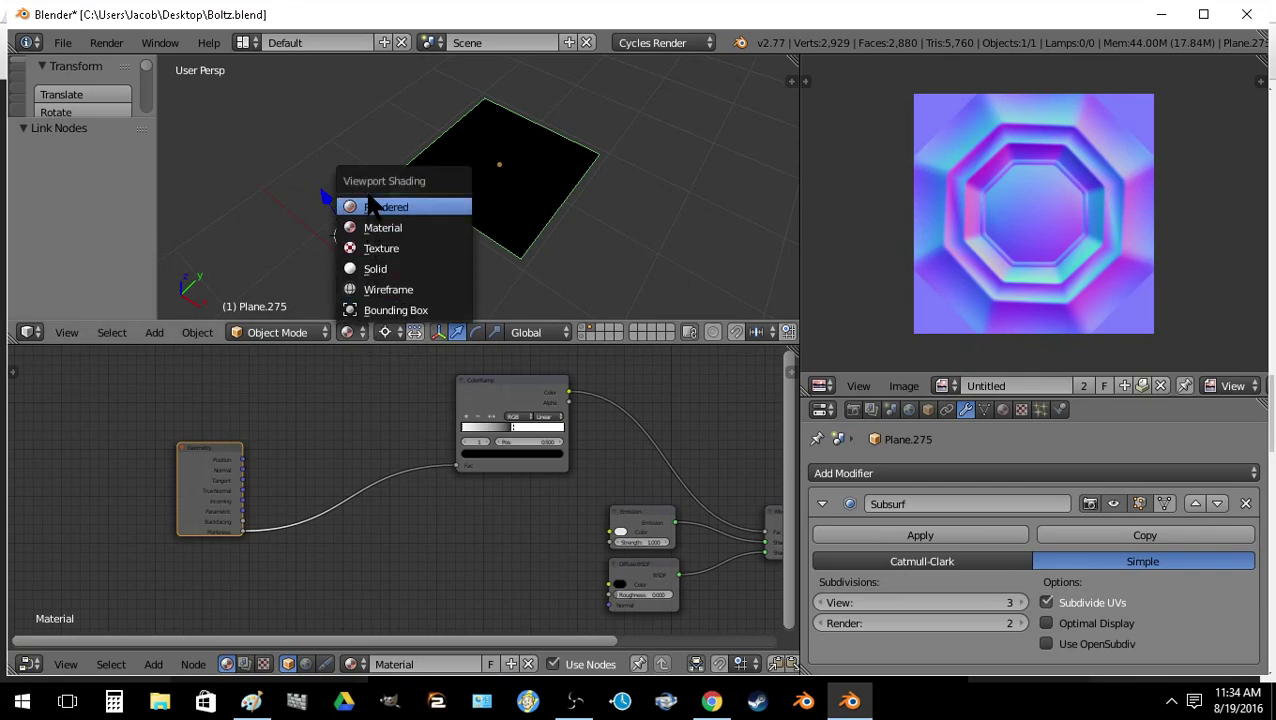
click(385, 206)
key(shift+f)
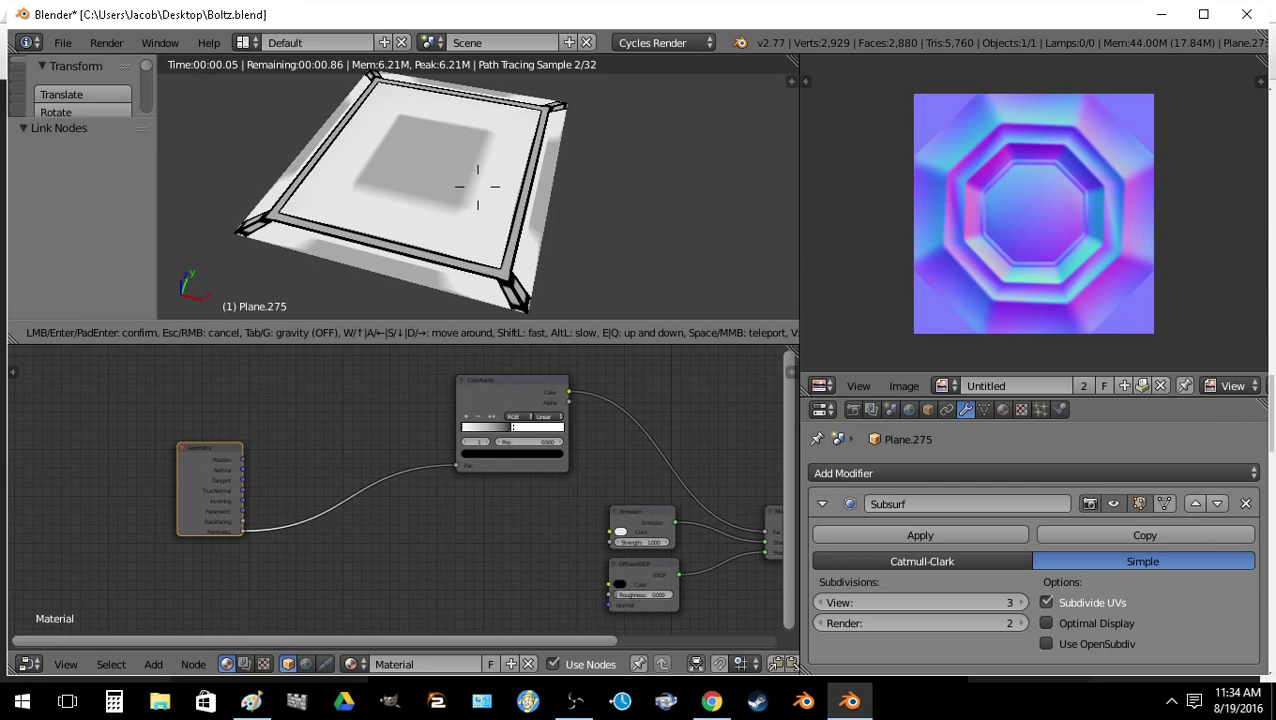
key(Return)
Step: Insert a color Mix node on the link between the Geometry node's Pointiness and the ColorRamp
middle_drag(441, 490, 449, 433)
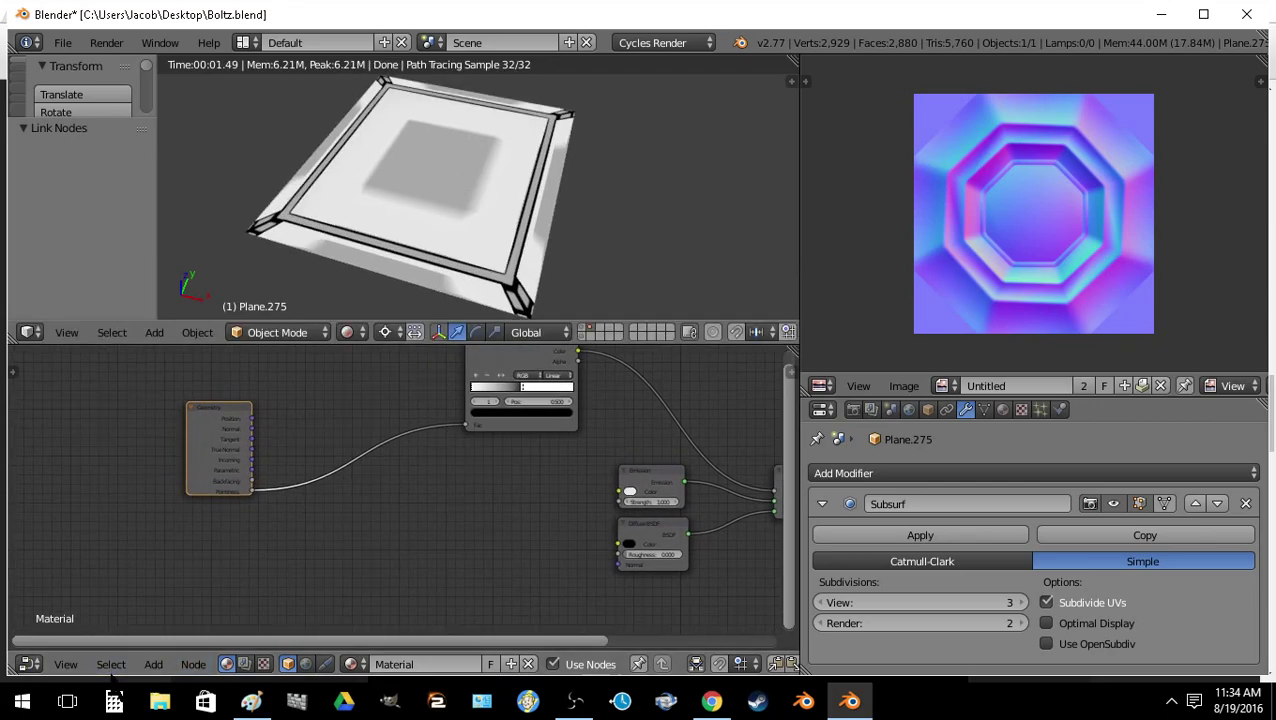
click(153, 664)
mouse_move(210, 549)
click(290, 432)
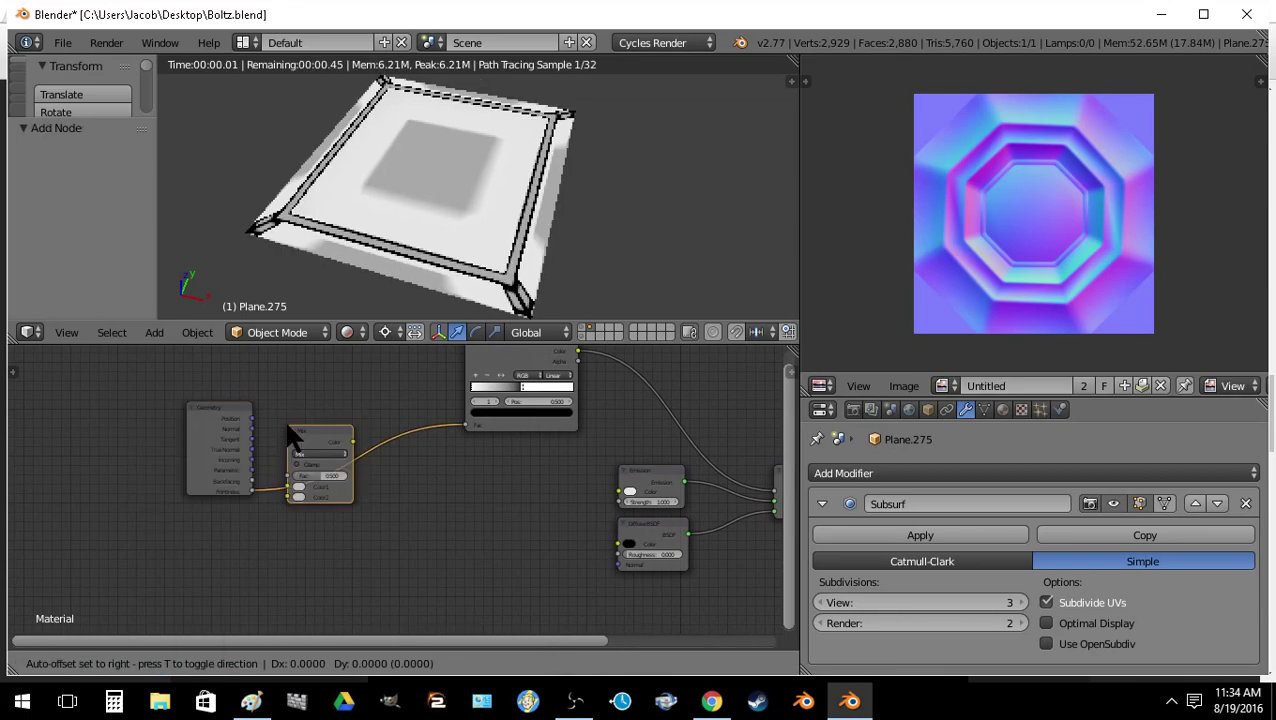
click(340, 436)
Step: Add an Image Texture node using the metal scratch rust texture and link its Color to the Mix node's Color2
click(153, 664)
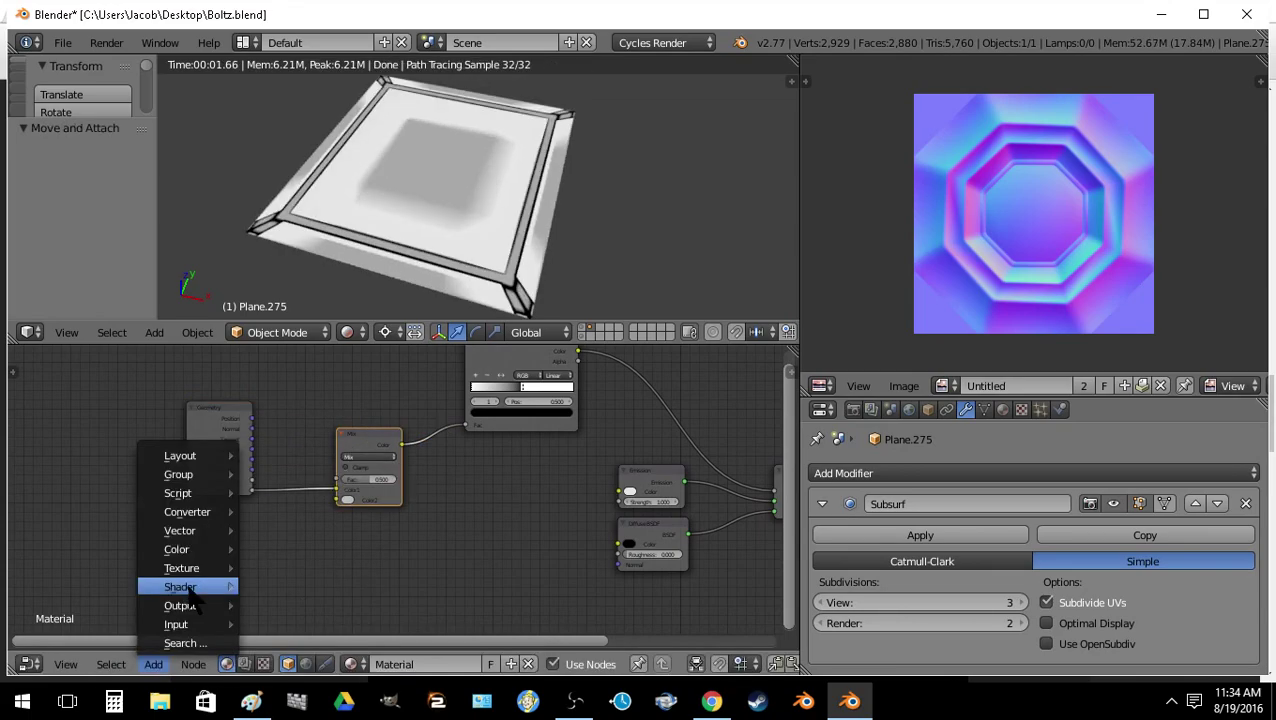
mouse_move(185, 568)
click(290, 341)
click(187, 565)
click(187, 565)
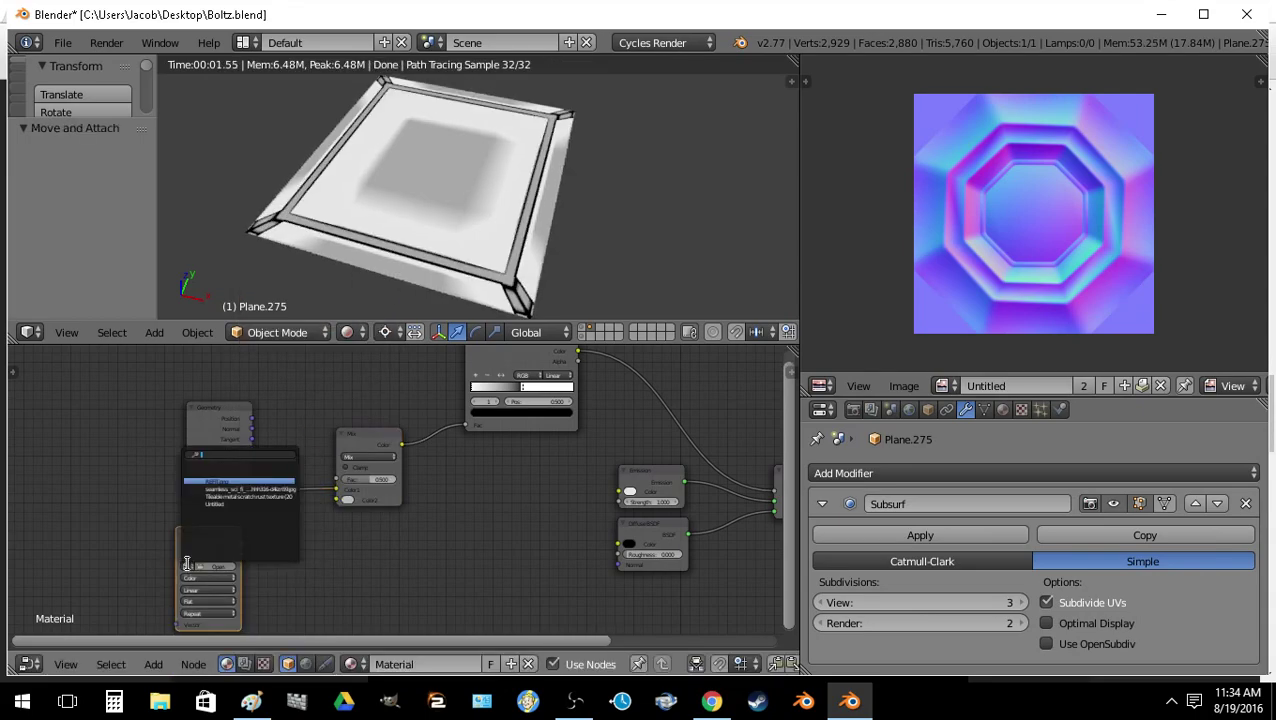
click(214, 503)
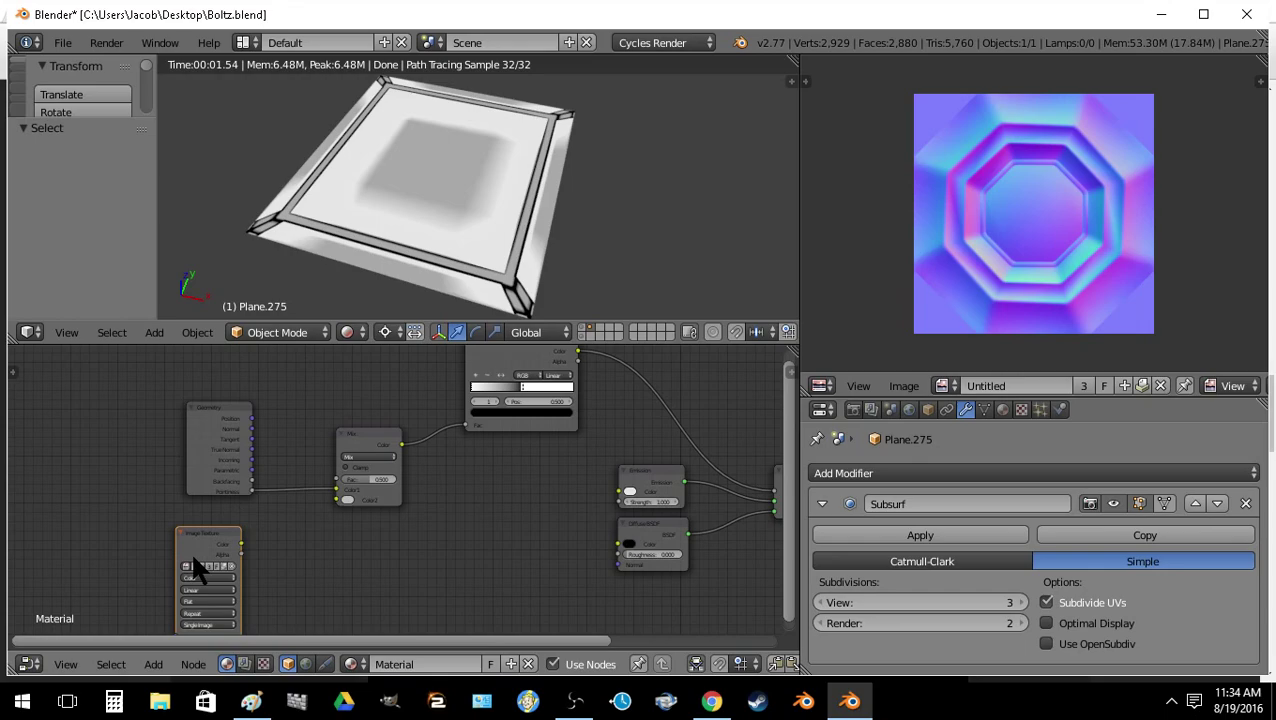
click(194, 558)
click(230, 497)
drag(241, 544, 337, 500)
scroll(380, 468, up, 3)
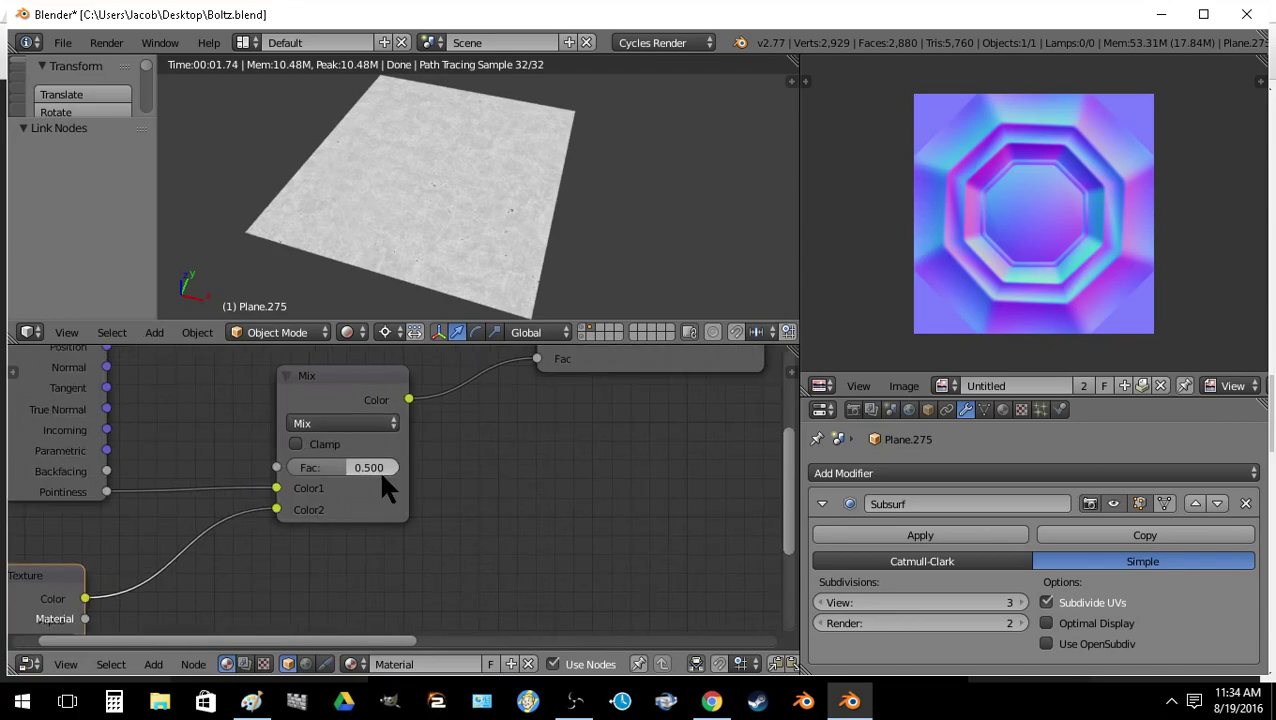
Step: Set the factor of the Mix node between Pointiness and the ColorRamp to 0.025
scroll(379, 469, up, 2)
click(357, 458)
text(0.005)
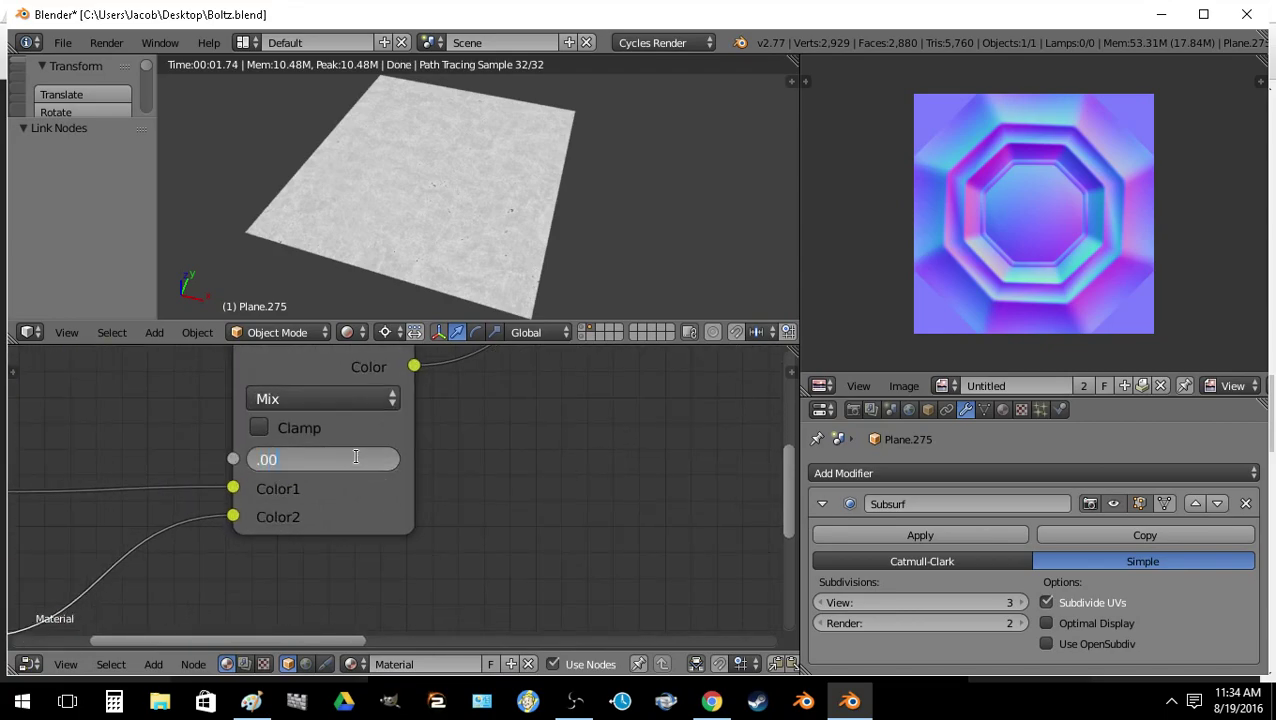
key(Return)
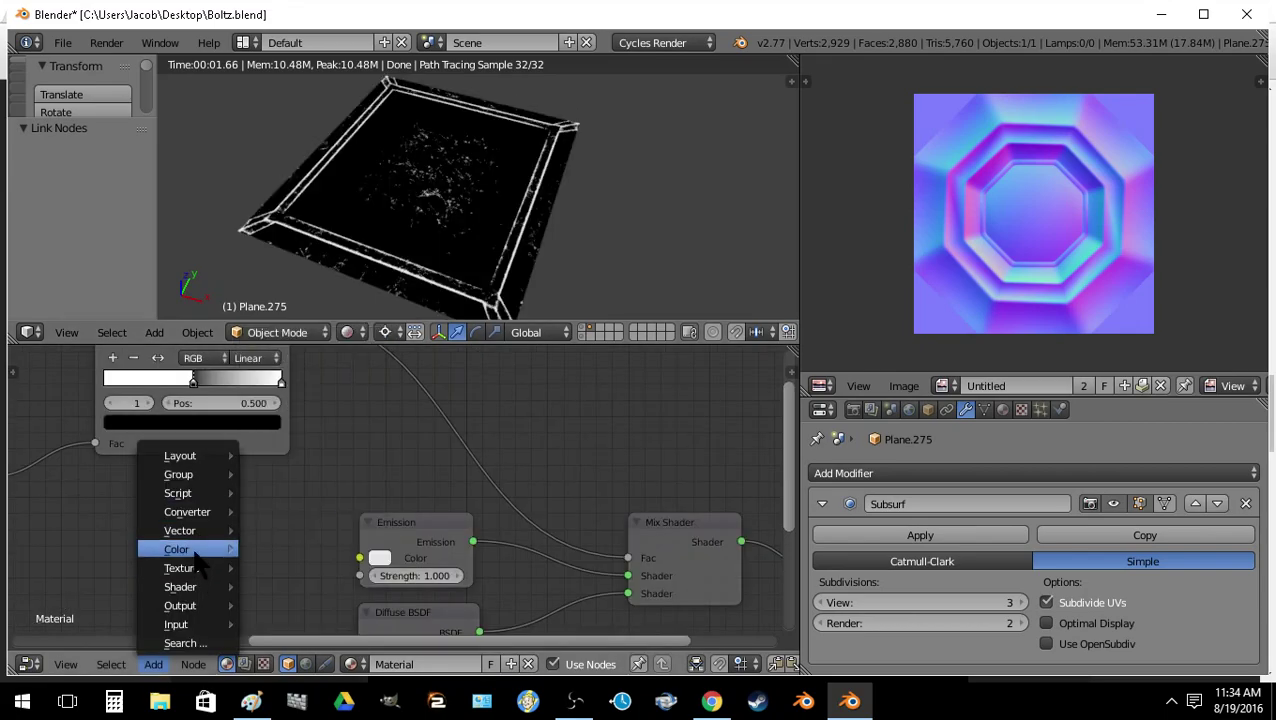
Step: Insert a second color Mix node on the link between the ColorRamp and the Mix Shader's Fac
mouse_move(197, 553)
click(290, 425)
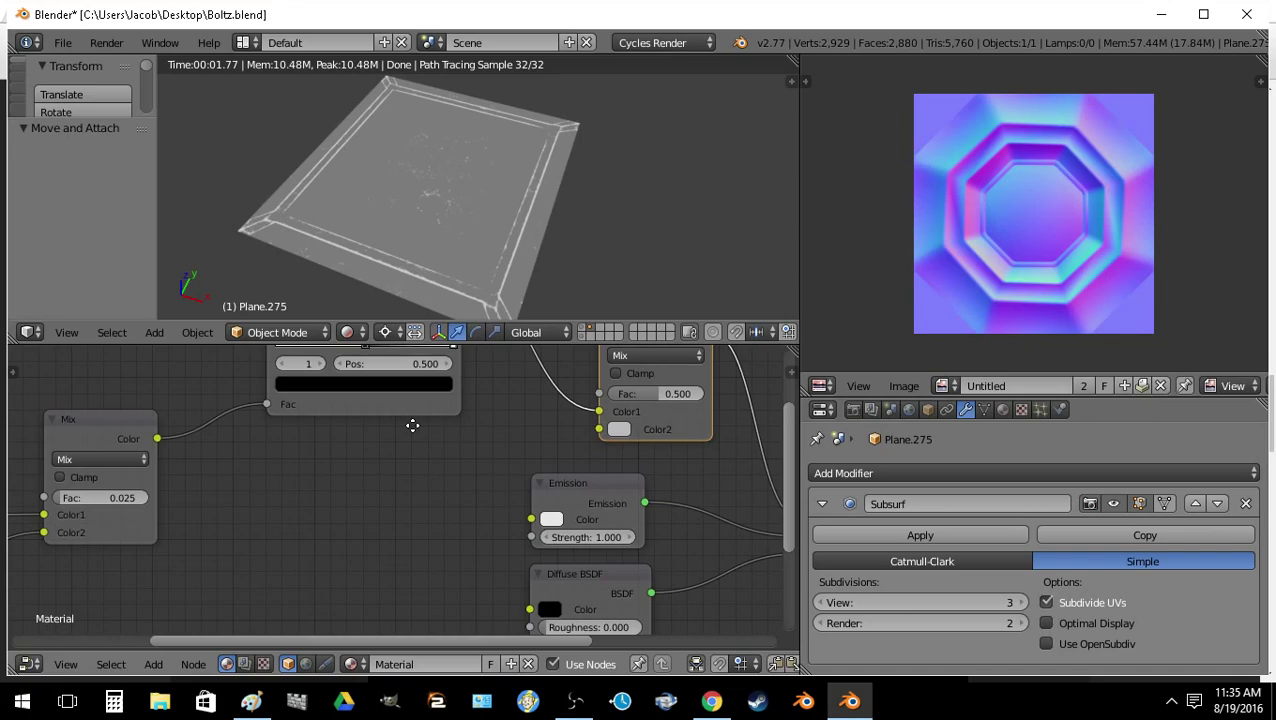
scroll(412, 425, down, 2)
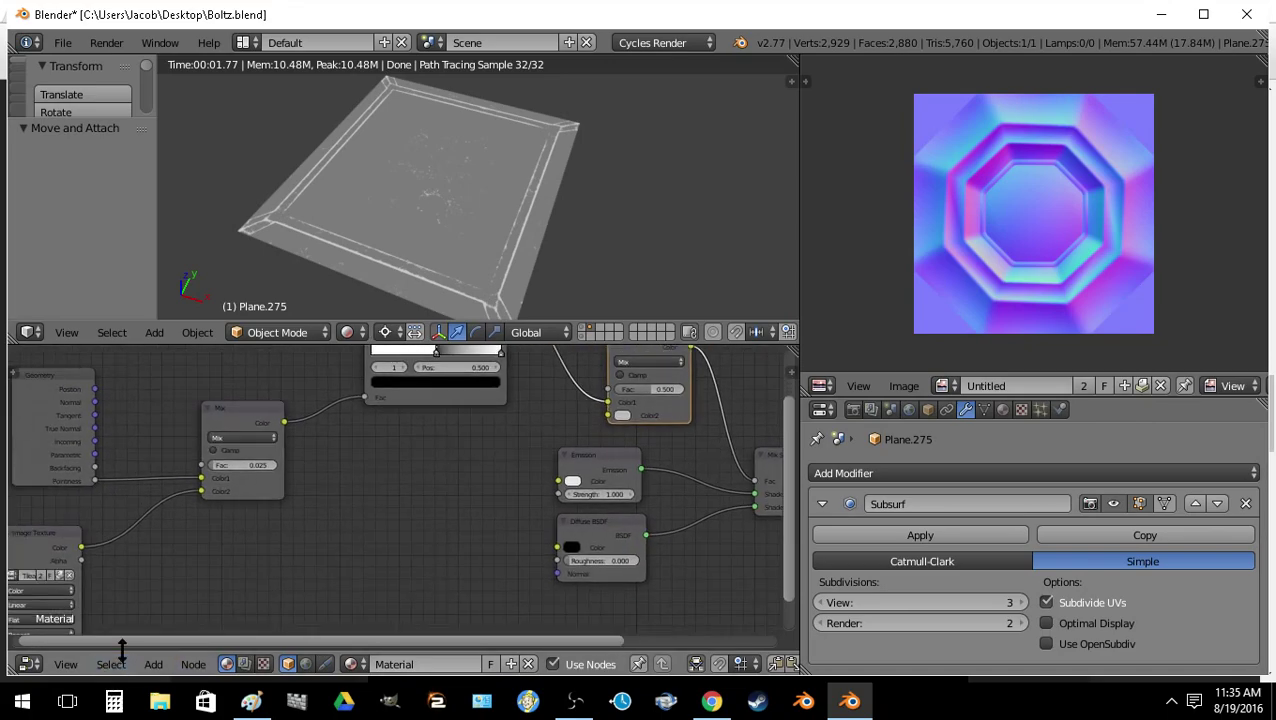
Step: Link the scratch Image Texture's Color to the second Mix node's Color2 and set that node's factor to 0.250
drag(82, 548, 607, 414)
click(650, 388)
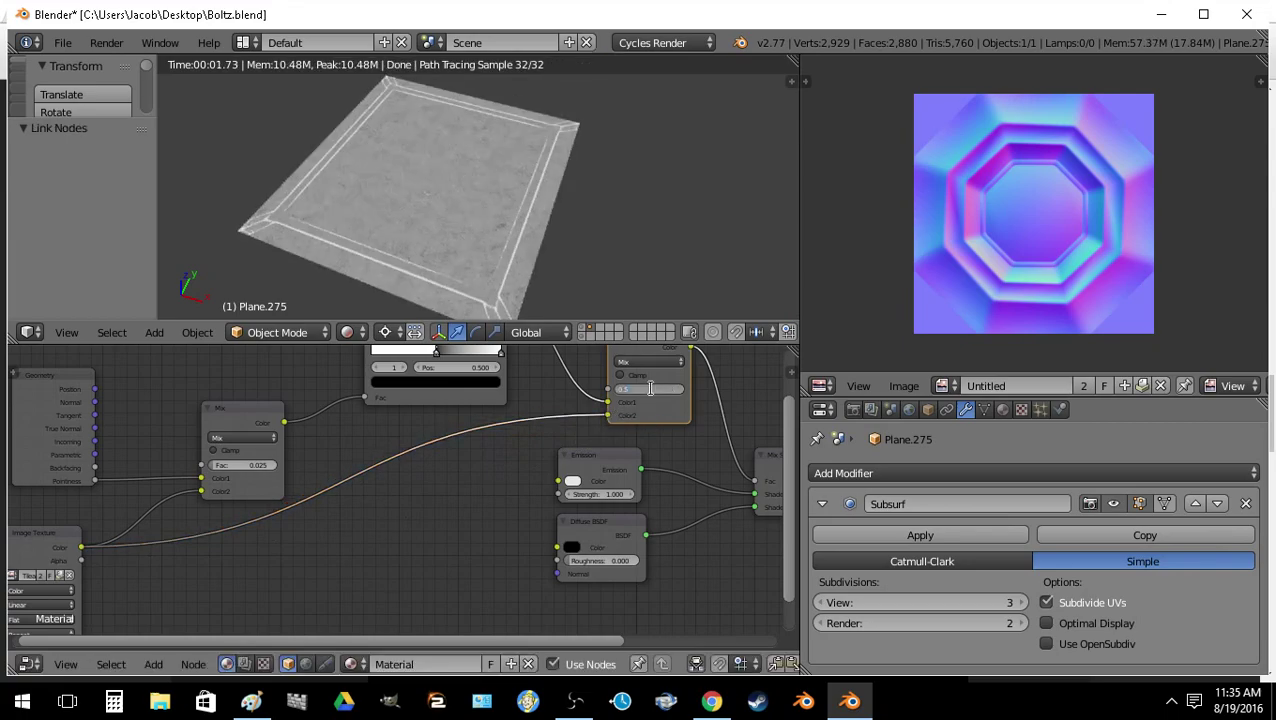
text(1)
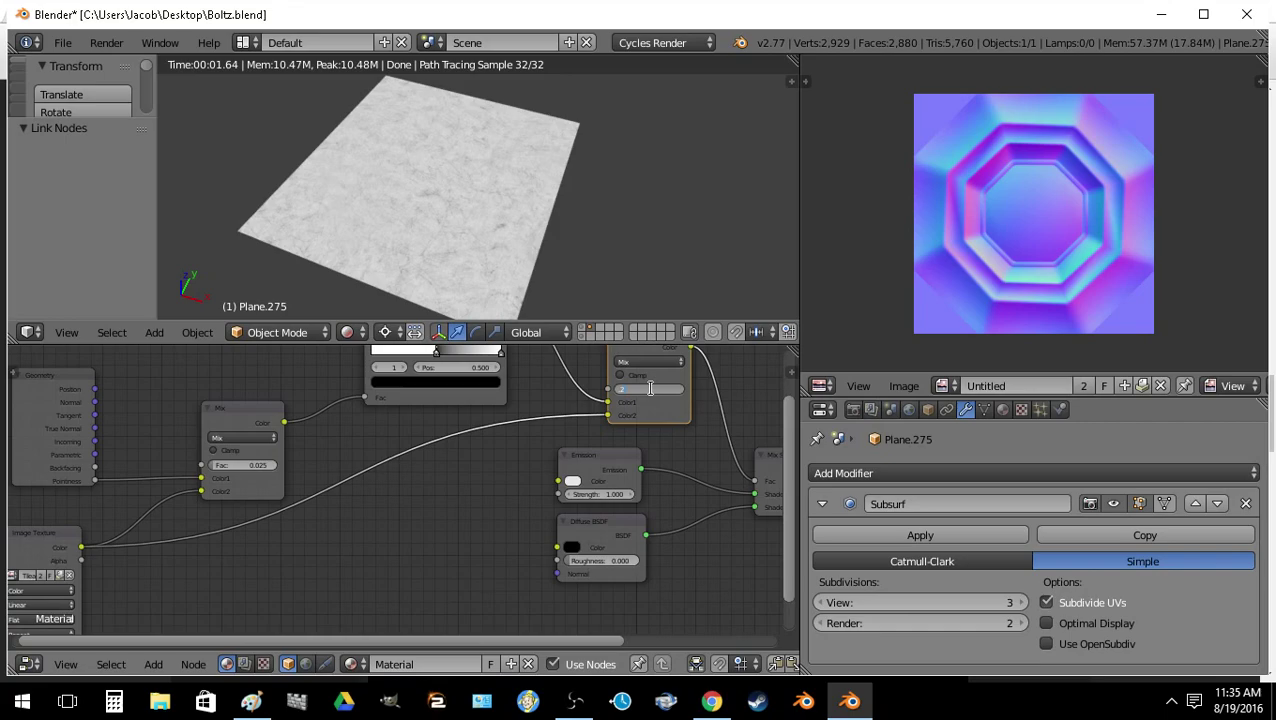
key(Return)
Step: Insert a Brick Texture node between the ColorRamp and the second Mix node, linking the ColorRamp's Color to its Vector
middle_drag(370, 521, 350, 645)
click(153, 664)
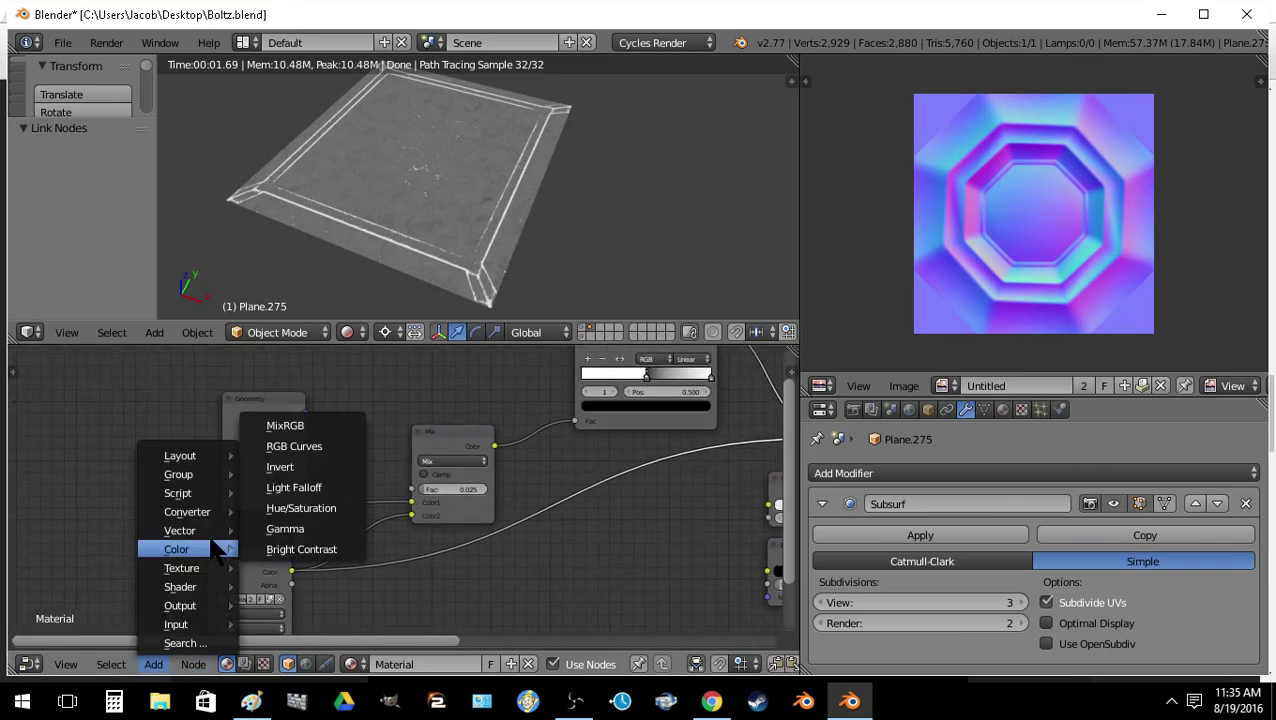
key(Home)
click(153, 664)
mouse_move(197, 551)
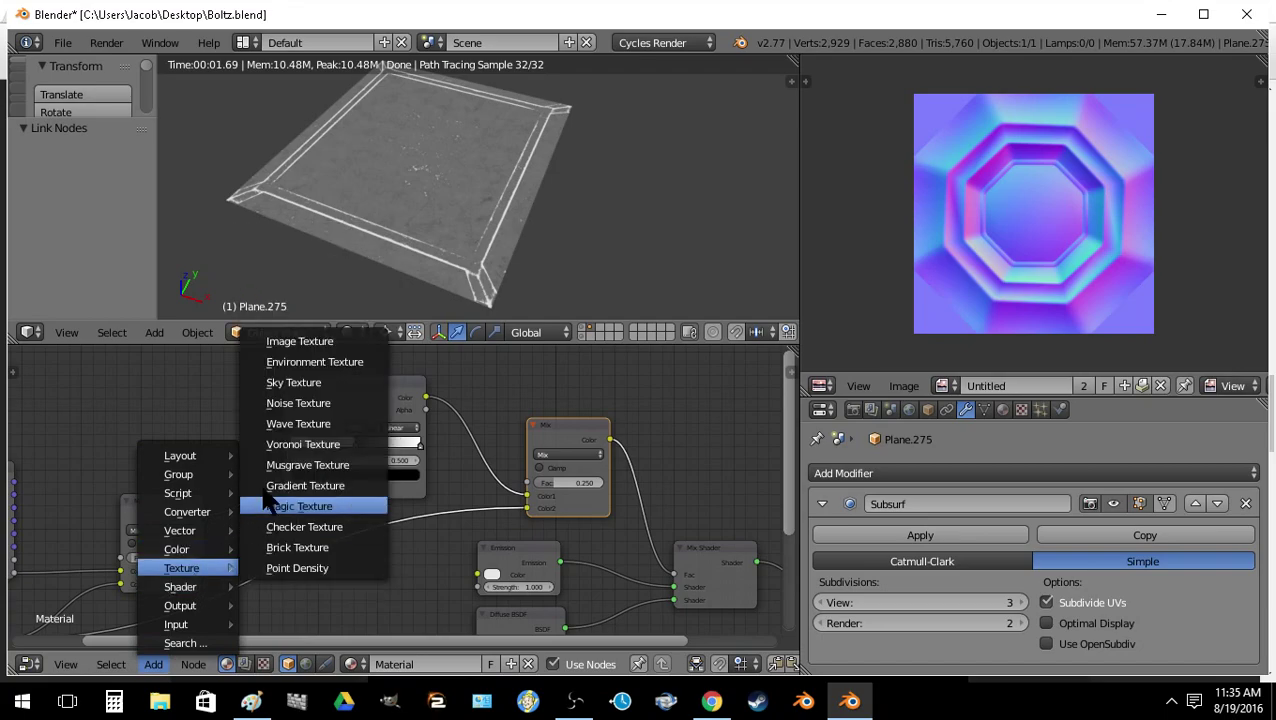
click(297, 547)
click(480, 458)
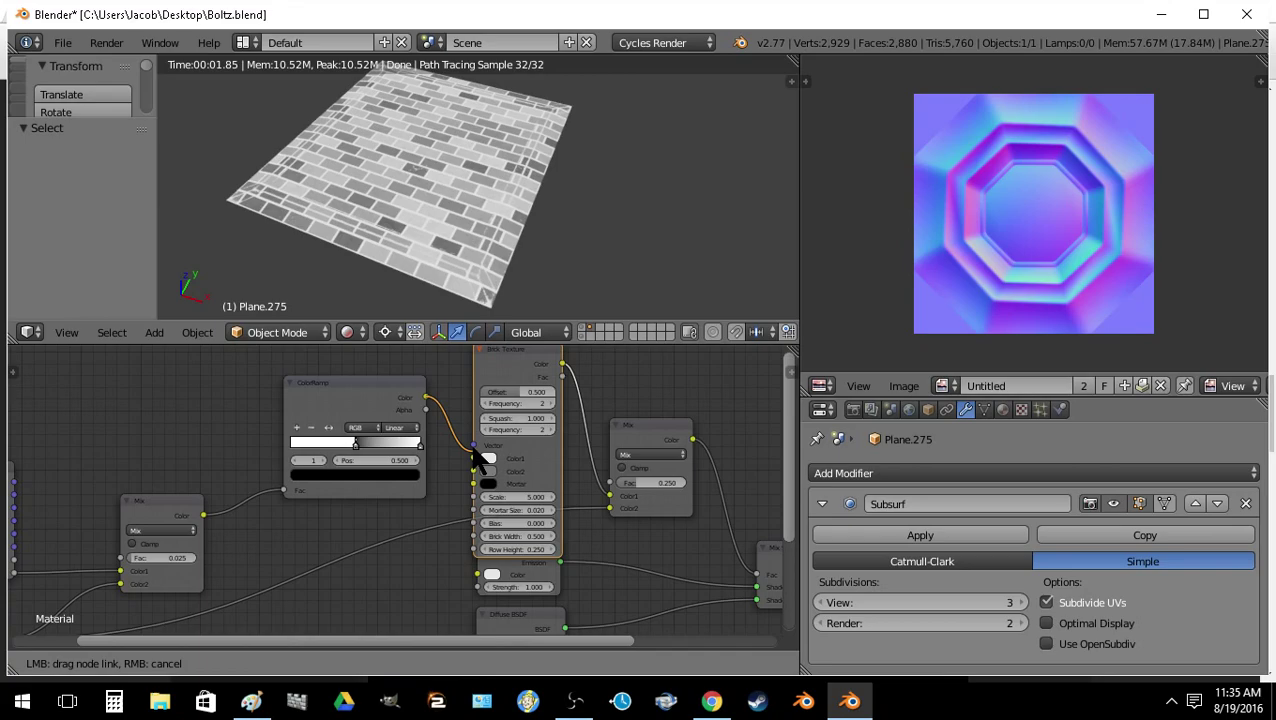
drag(480, 458, 477, 450)
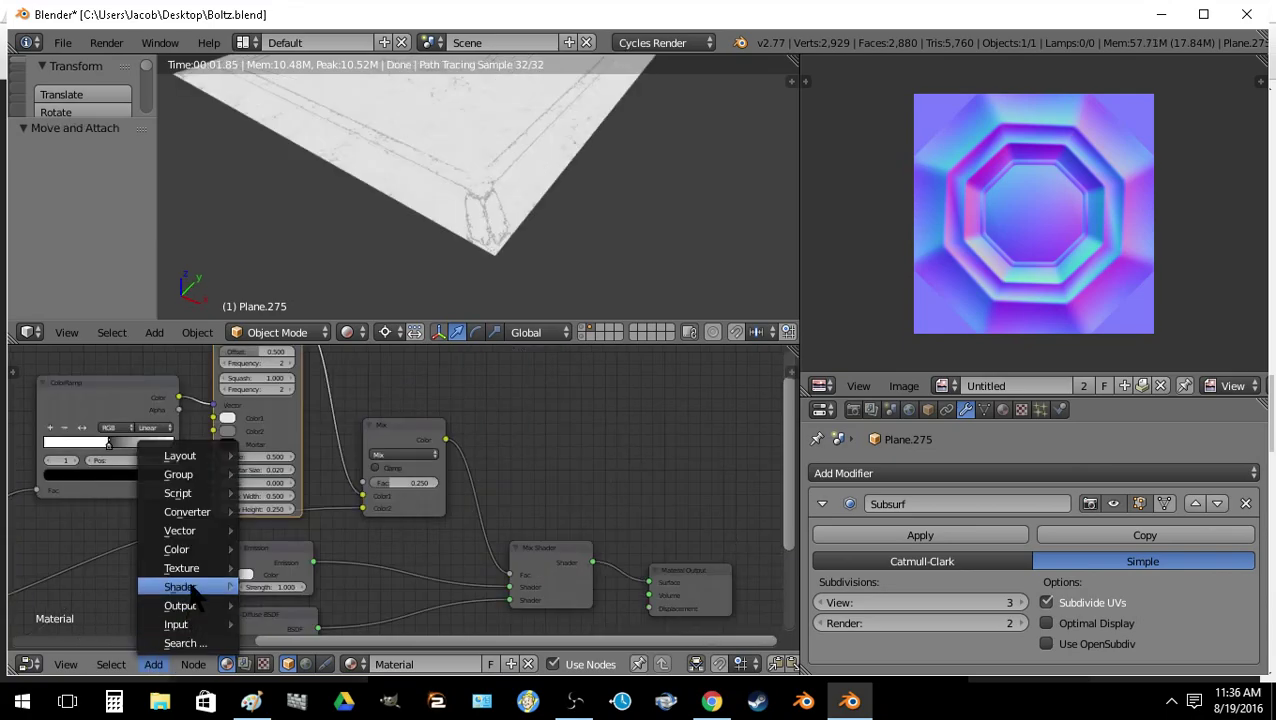
Step: Insert an Invert node between the second Mix node and the Mix Shader's Fac, and fly the 3D view to frame the plane
mouse_move(218, 545)
click(280, 467)
click(534, 480)
key(shift+f)
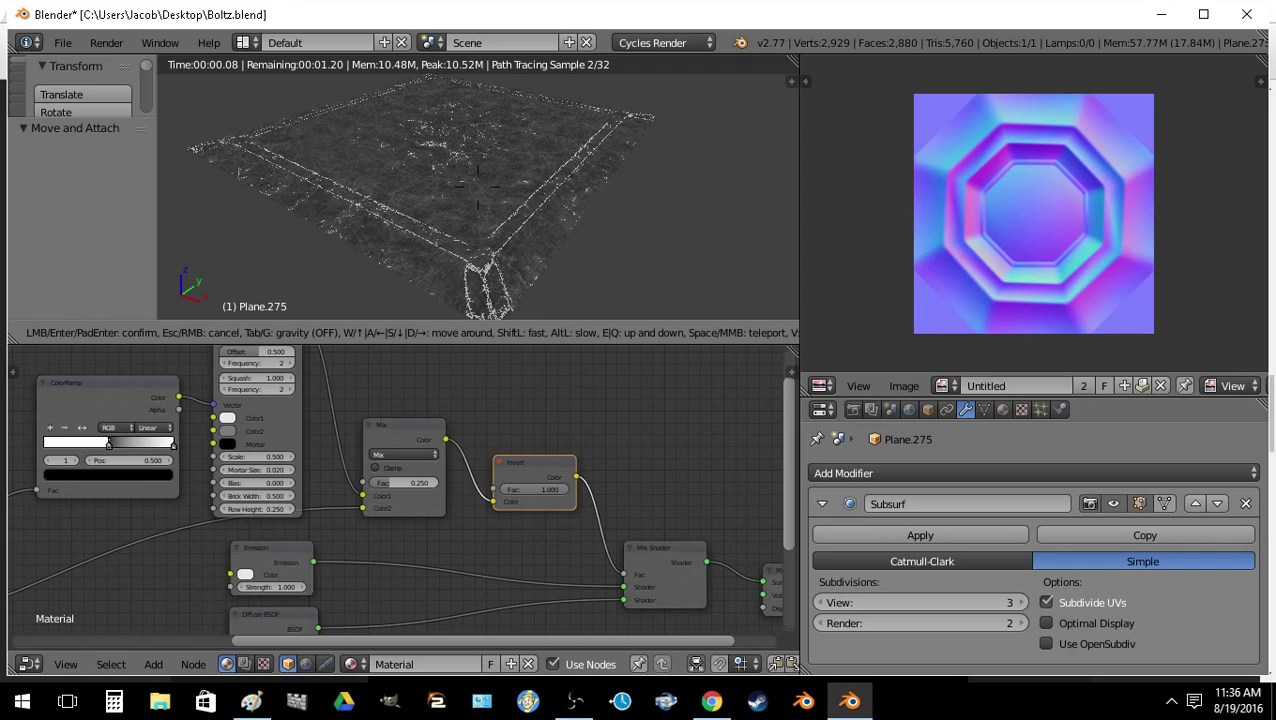
key(Return)
Step: Select all of the plane's faces in Edit Mode and create a 1024 x 1024 px image named CyclesEdgeWear without alpha
key(Tab)
key(a)
key(alt+n)
click(995, 352)
text(Cycle)
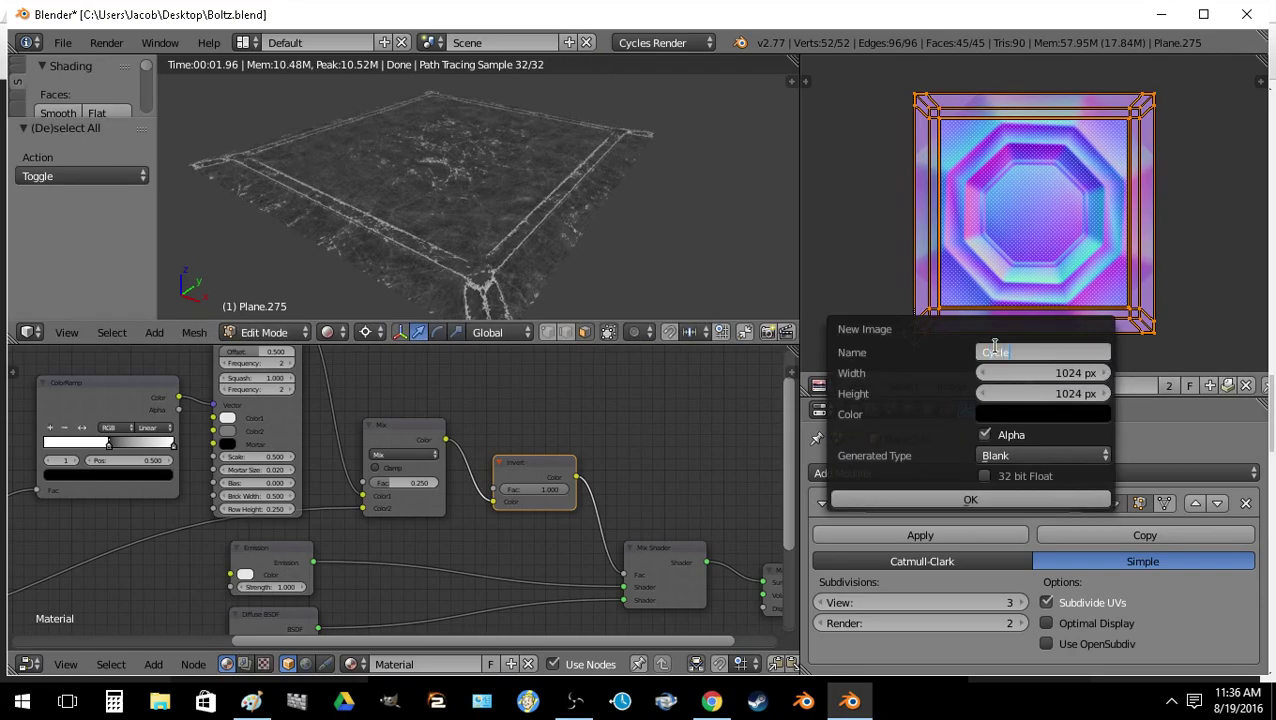
text(sEdgeWear)
key(Return)
click(985, 434)
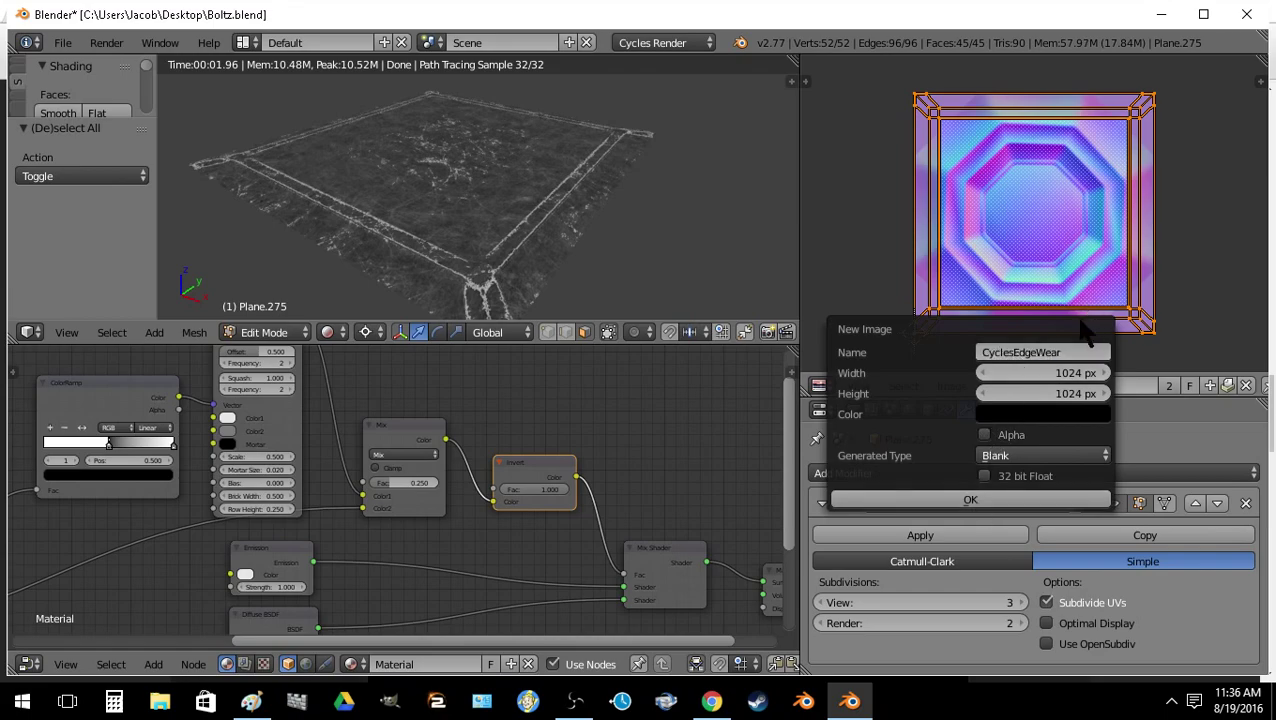
click(971, 500)
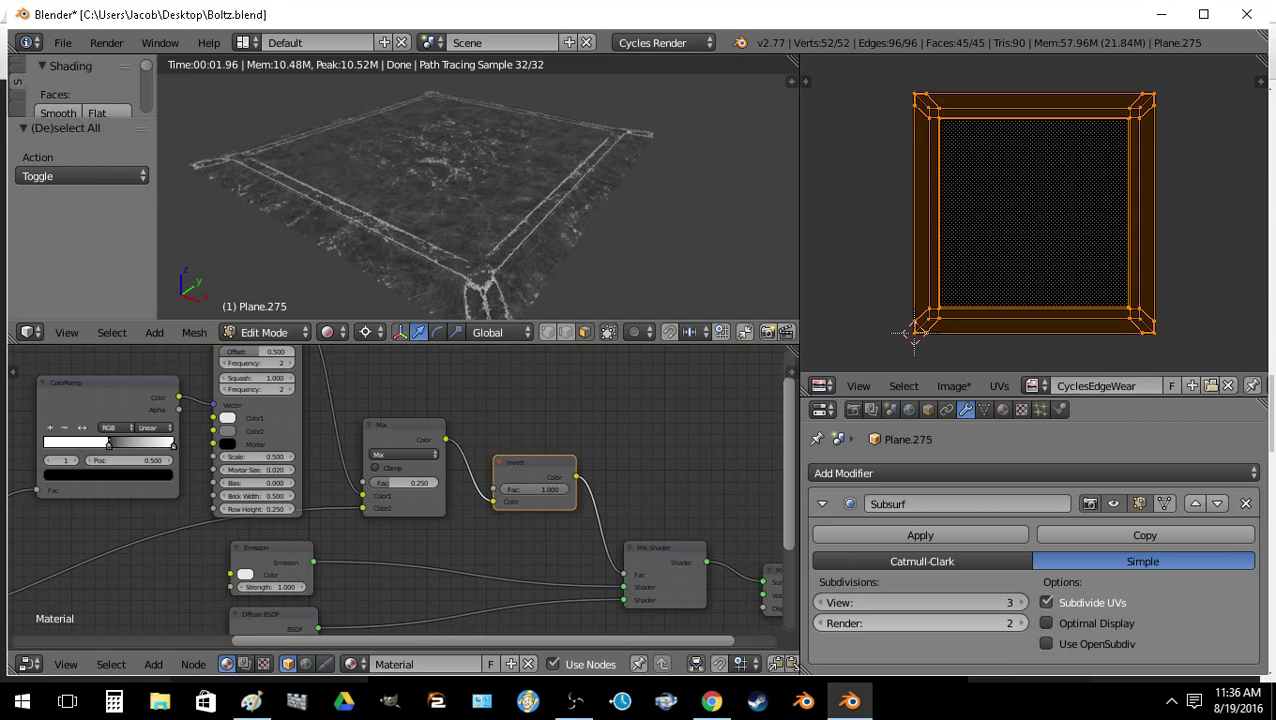
Step: Add an unconnected Image Texture node below the Mix Shader and assign the CyclesEdgeWear image to it
click(853, 410)
scroll(646, 500, down, 4)
click(154, 664)
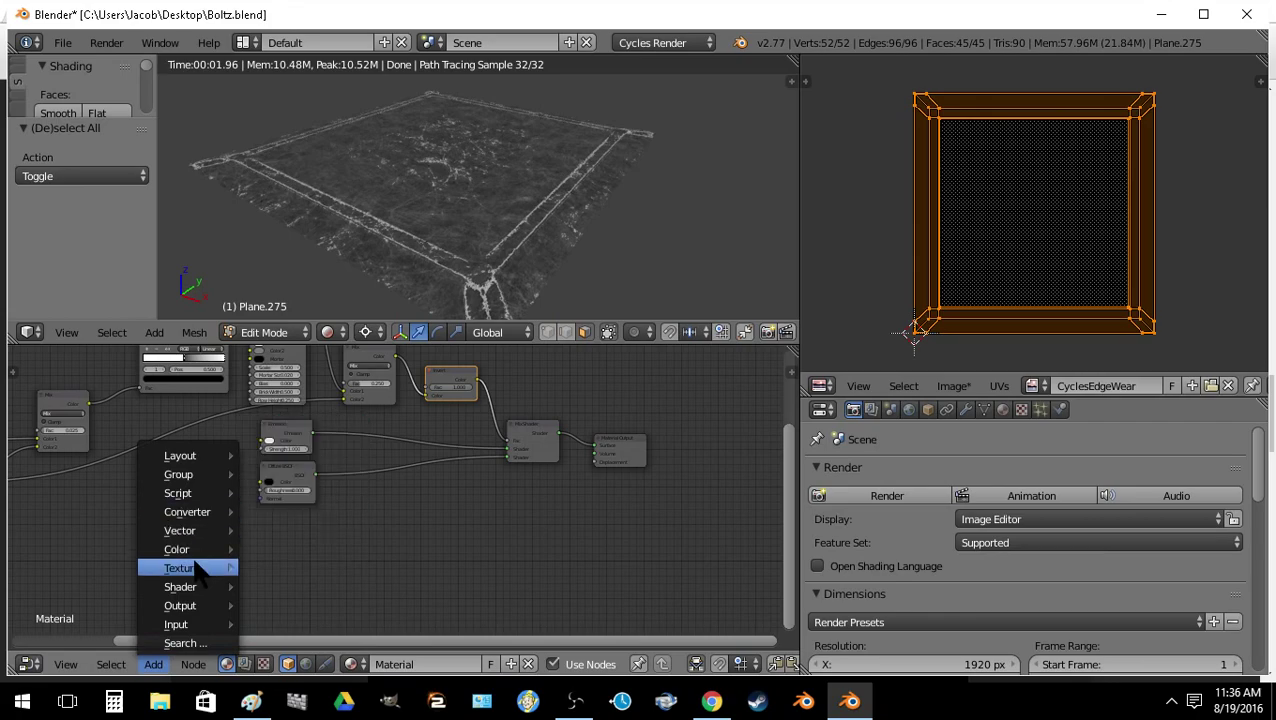
mouse_move(215, 567)
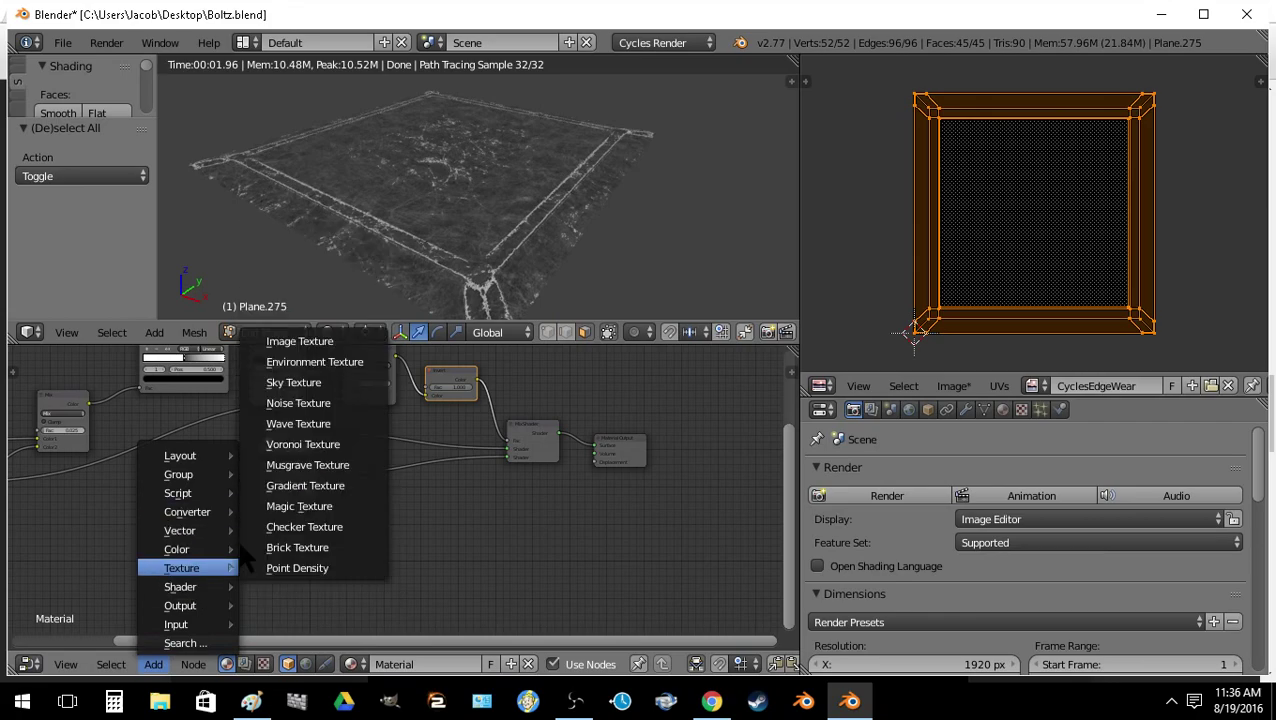
click(298, 342)
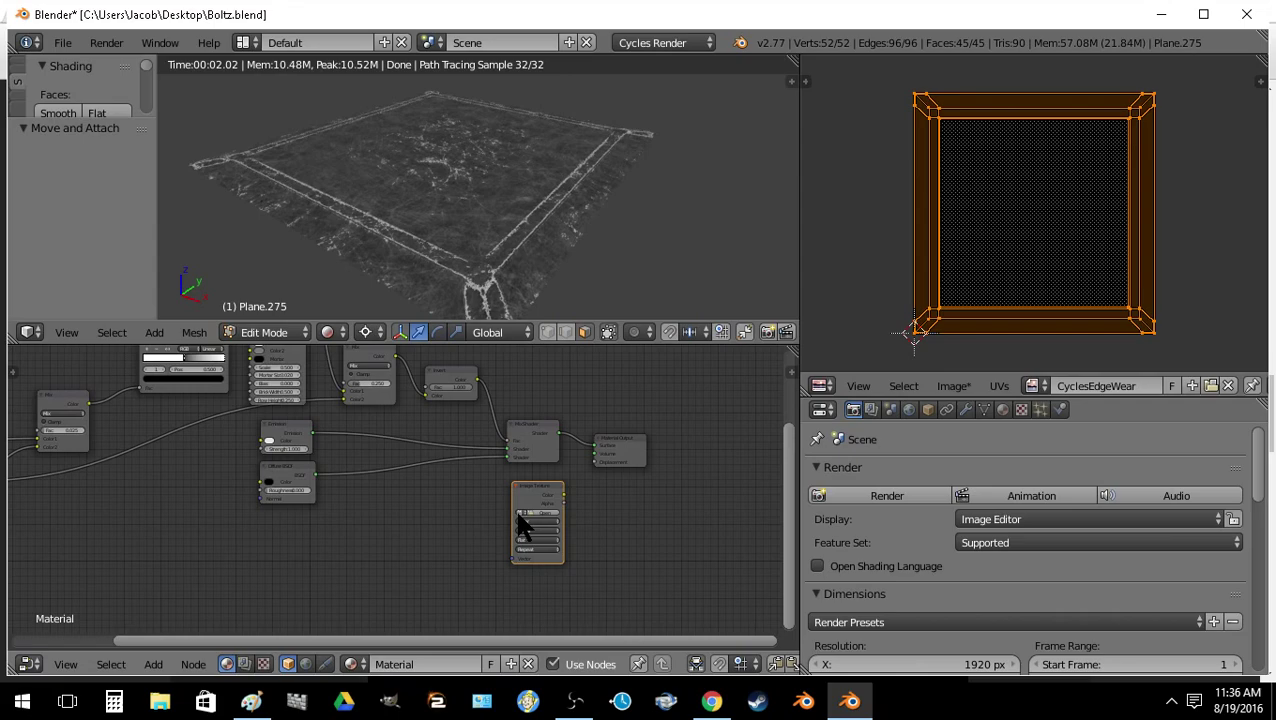
click(518, 513)
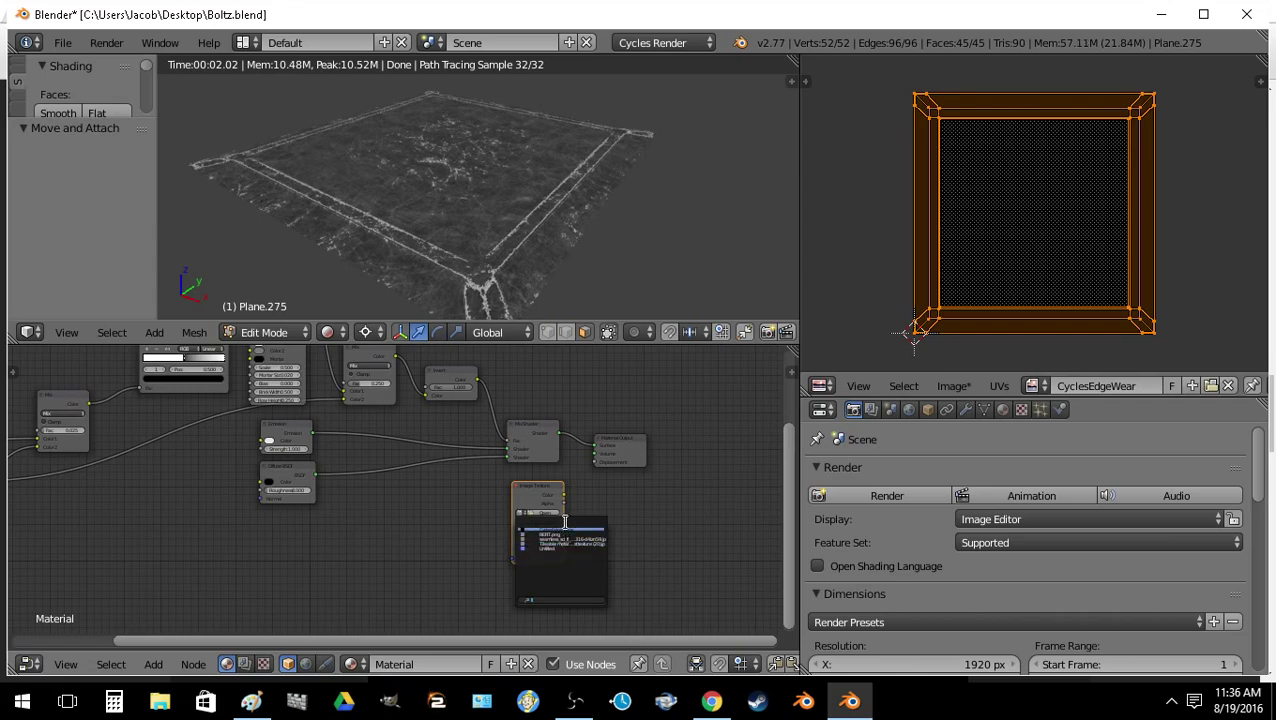
click(545, 550)
scroll(540, 528, up, 3)
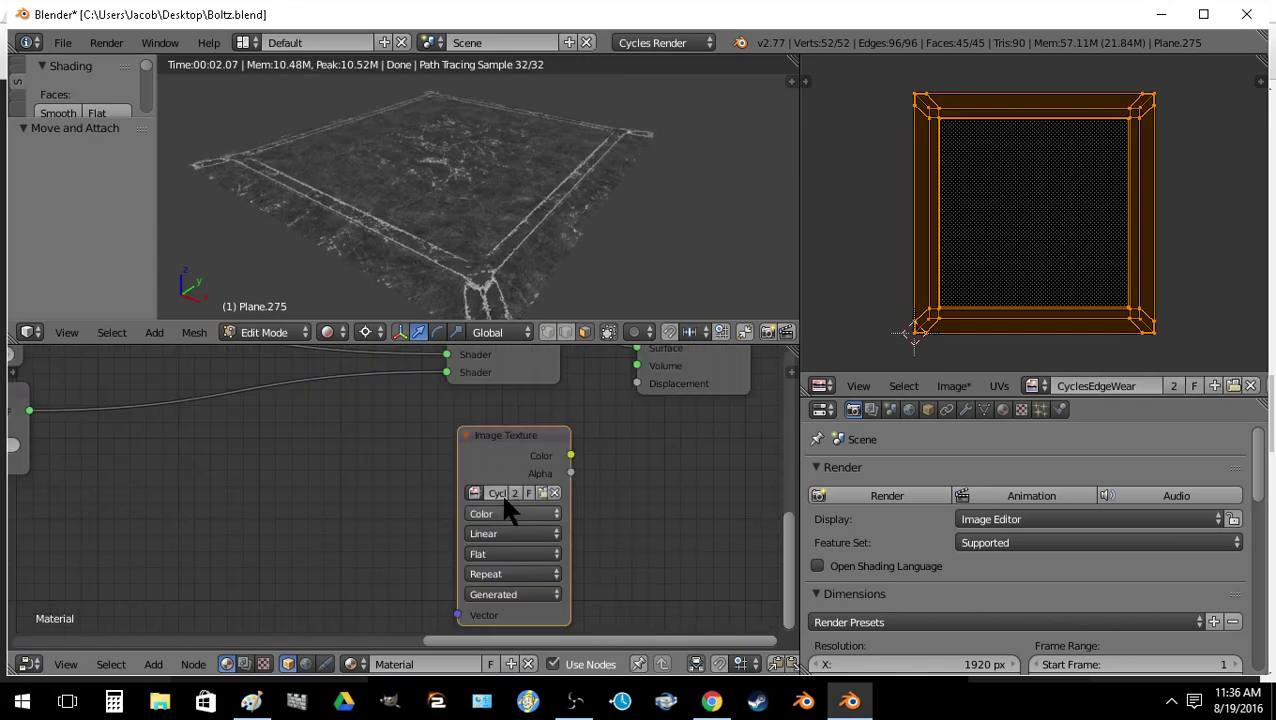
Step: Bake the plane's material to the CyclesEdgeWear image with the Combined bake type
scroll(884, 562, down, 10)
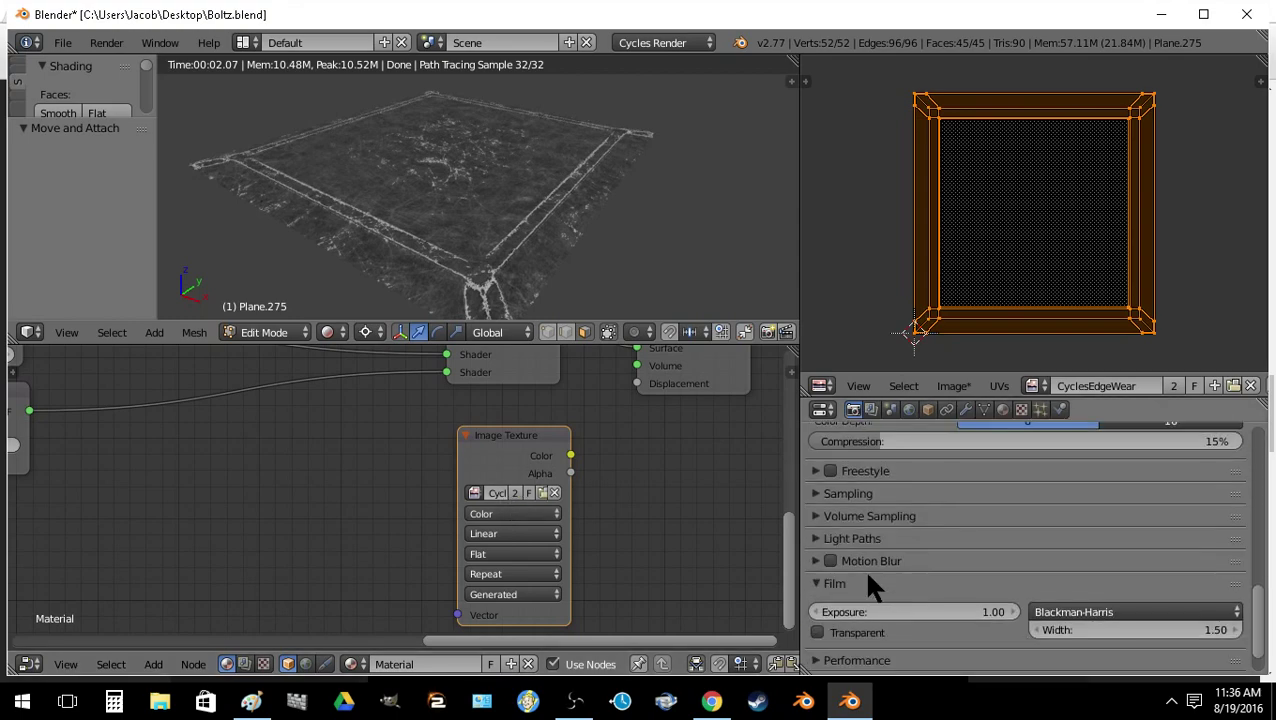
click(845, 620)
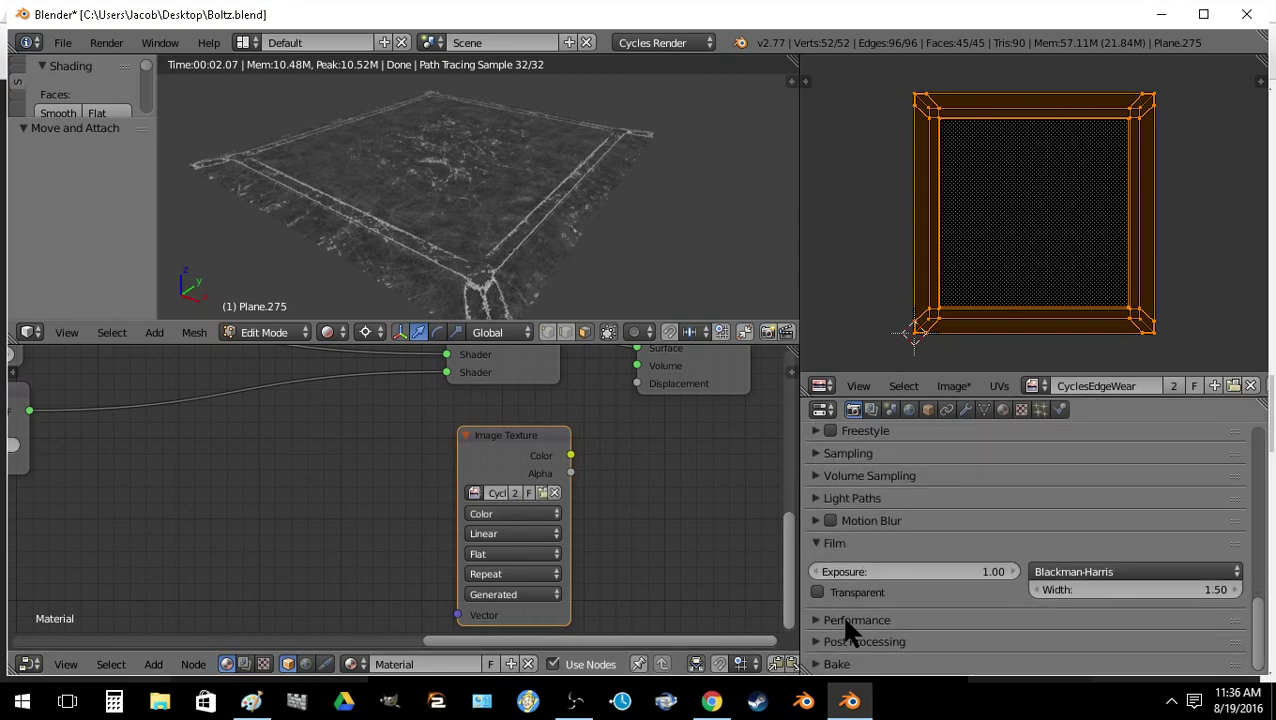
scroll(848, 620, down, 3)
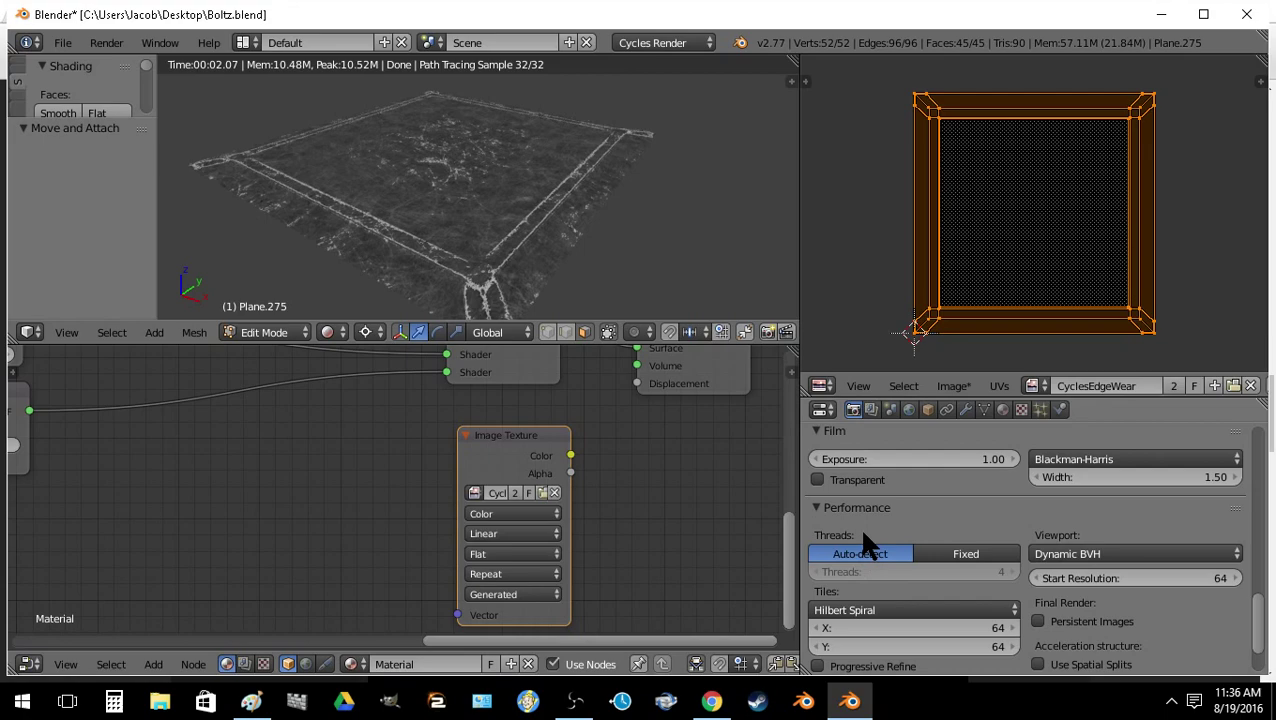
click(821, 505)
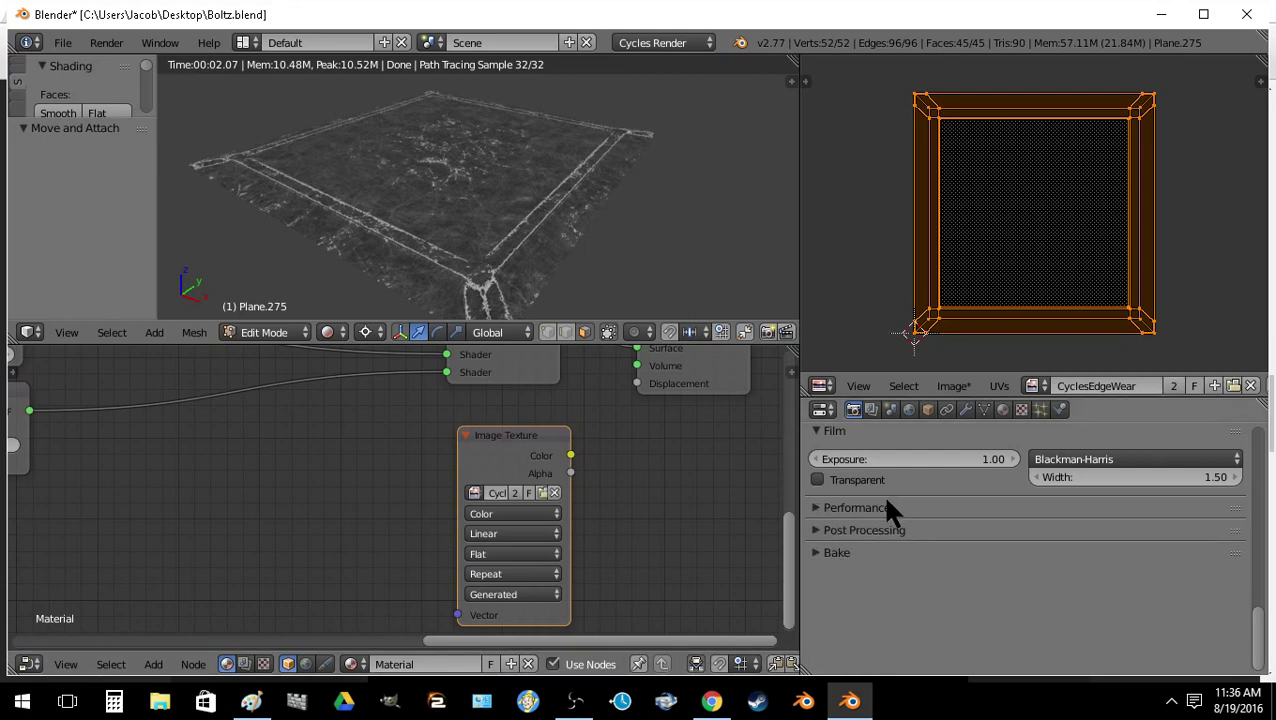
click(868, 552)
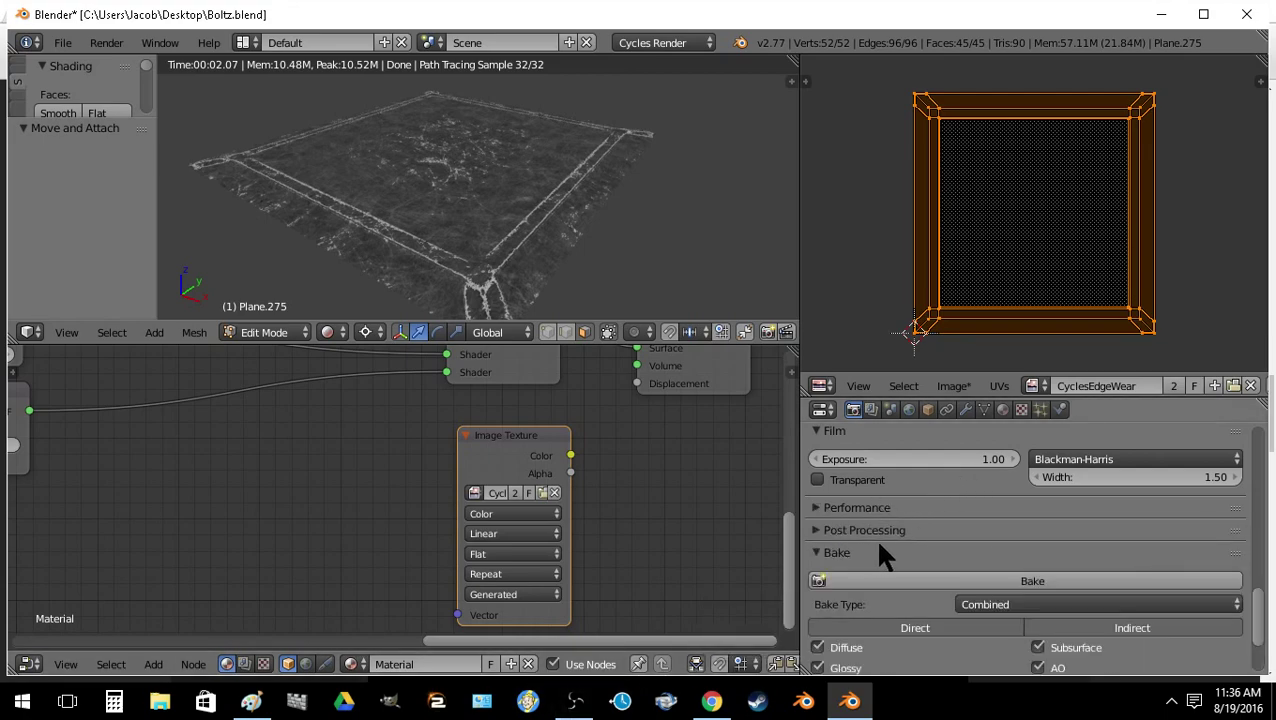
scroll(900, 550, down, 2)
scroll(1035, 585, down, 1)
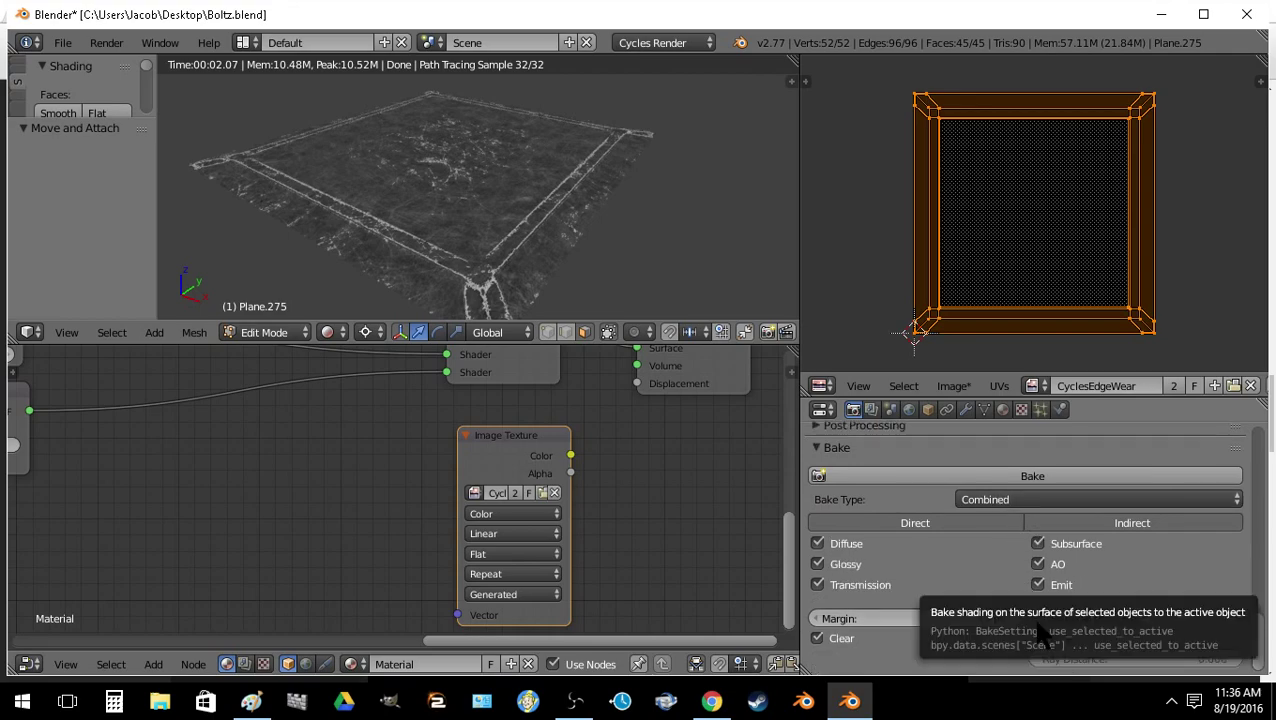
click(1047, 483)
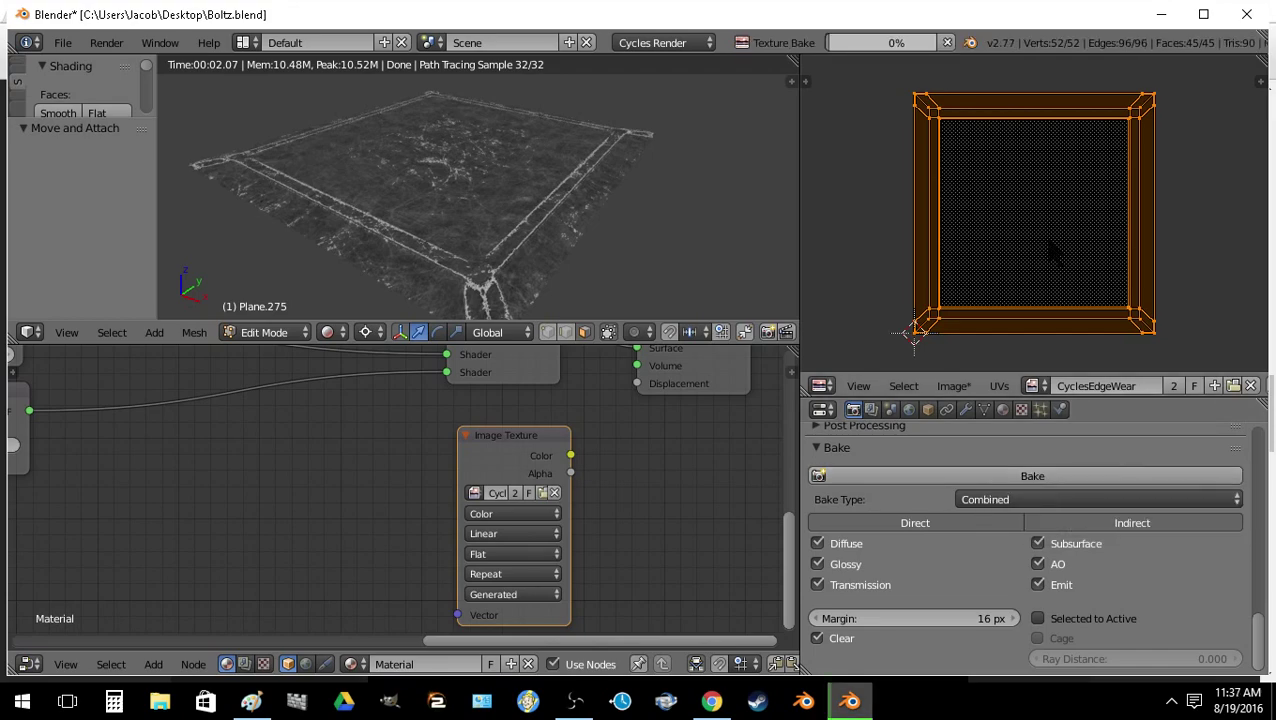